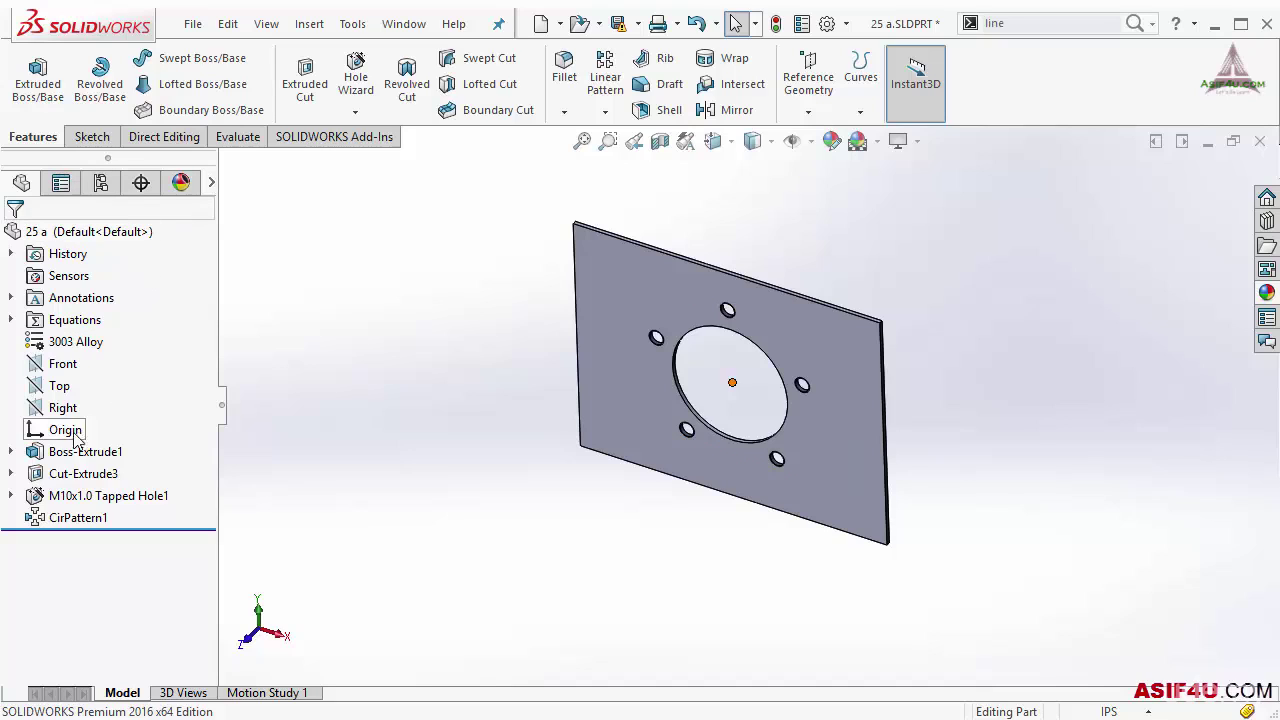
- Toggle the side panel between the PropertyManager and the FeatureManager design tree
left_click(61, 184)
left_click(21, 183)
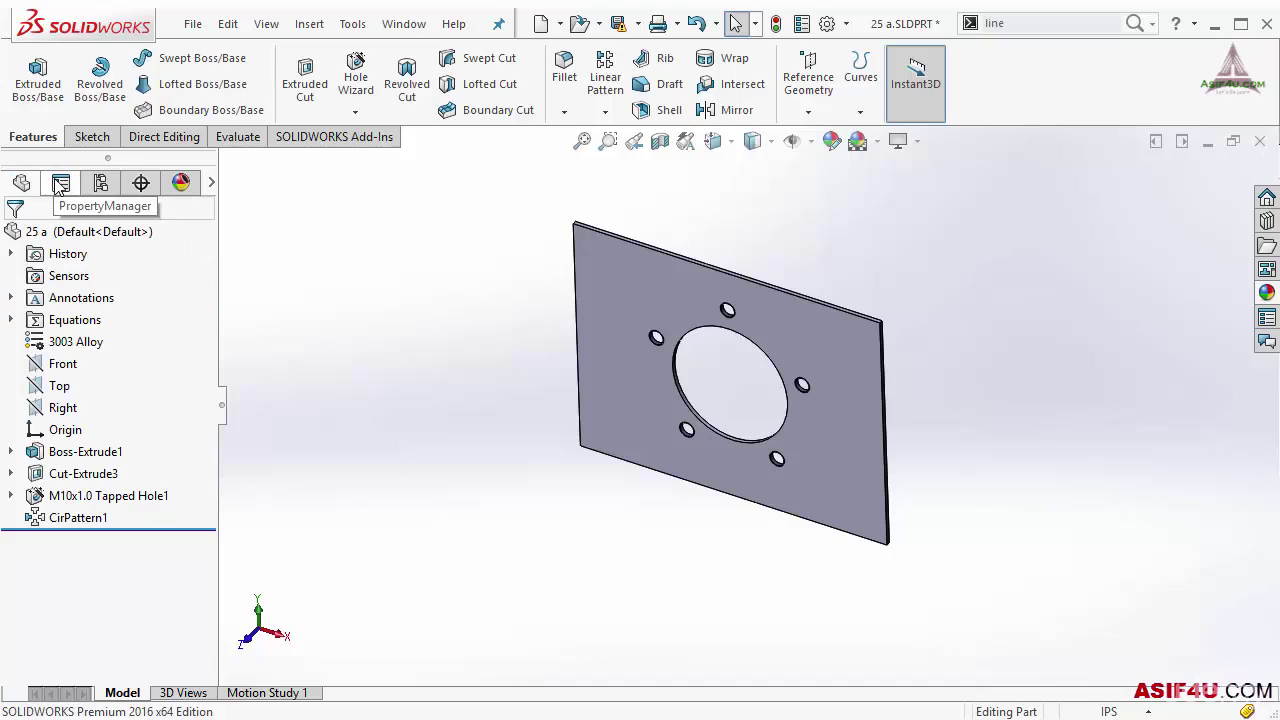
left_click(61, 183)
left_click(22, 184)
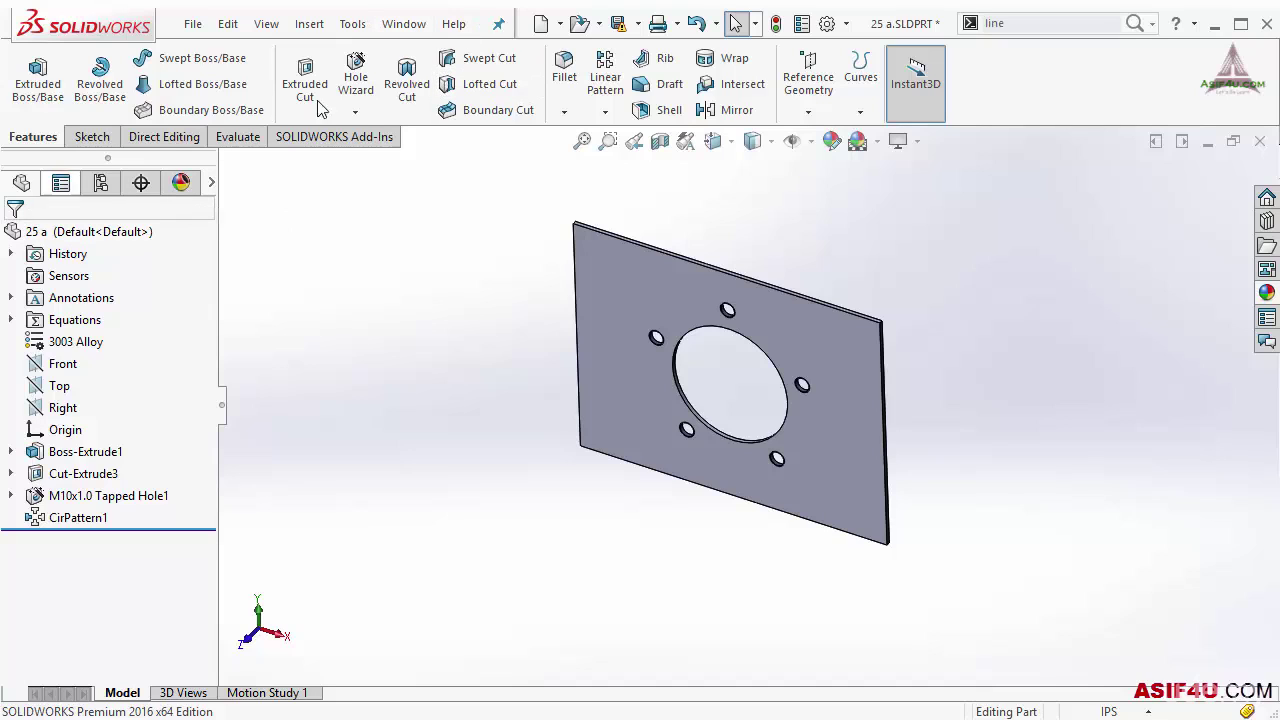
- Switch from the Window menu to the 31 assembly, then to the M1_16 drawing
left_click(405, 24)
left_click(443, 230)
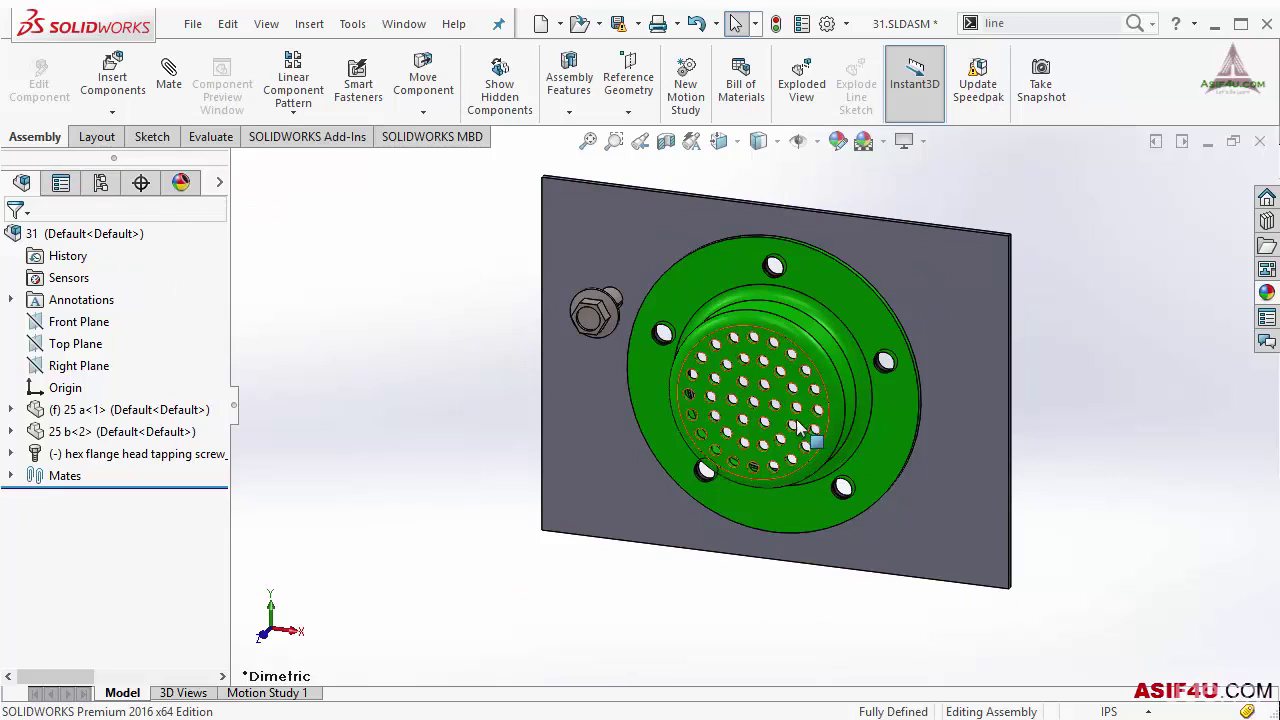
left_click(404, 25)
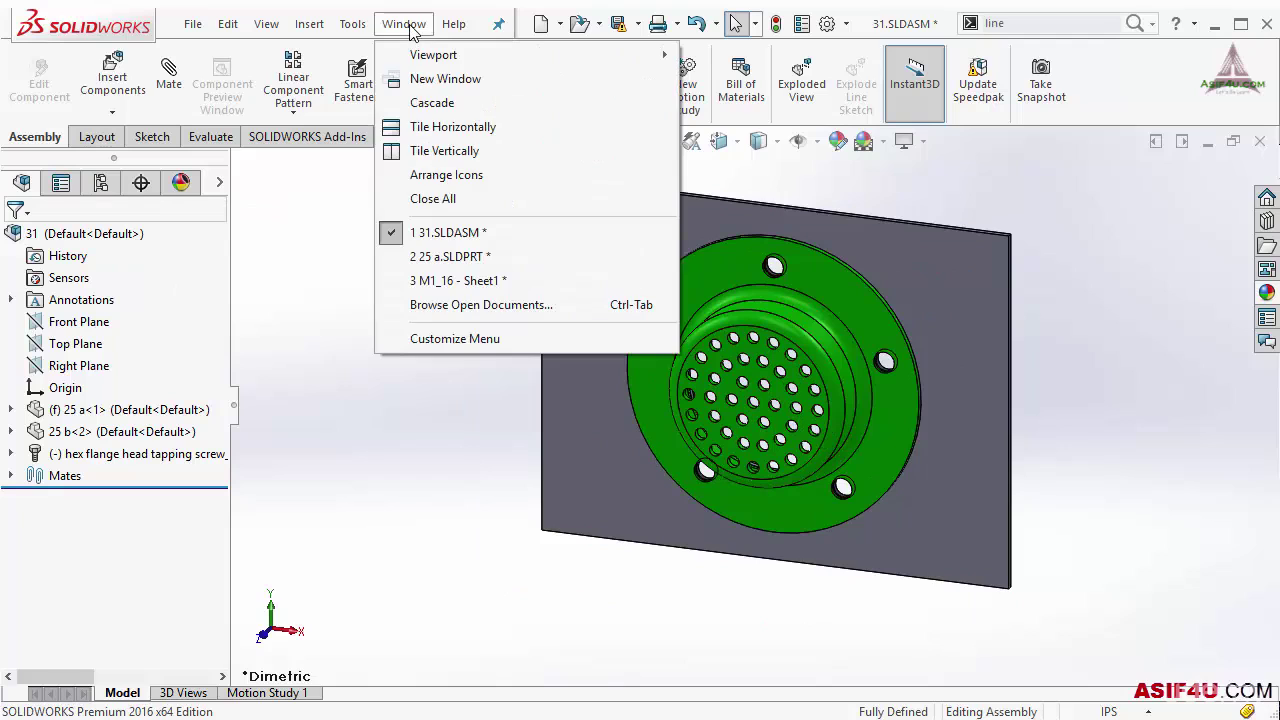
left_click(447, 281)
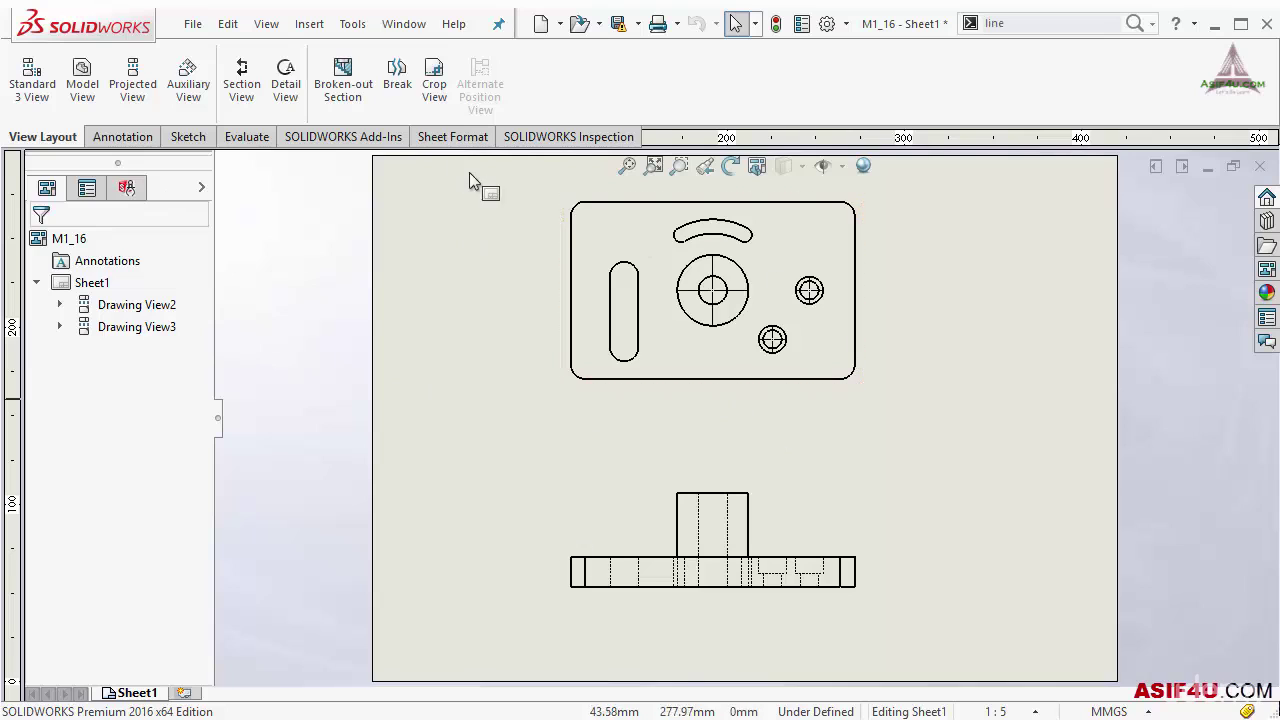
left_click(404, 23)
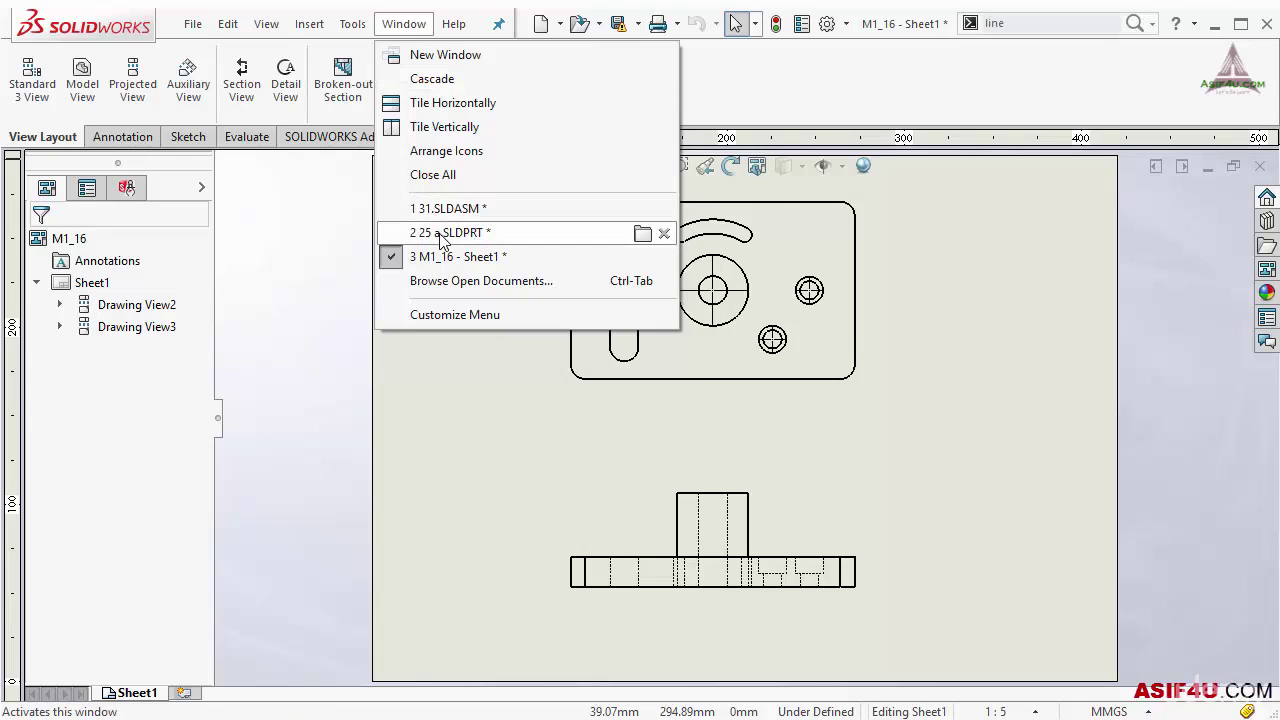
left_click(443, 236)
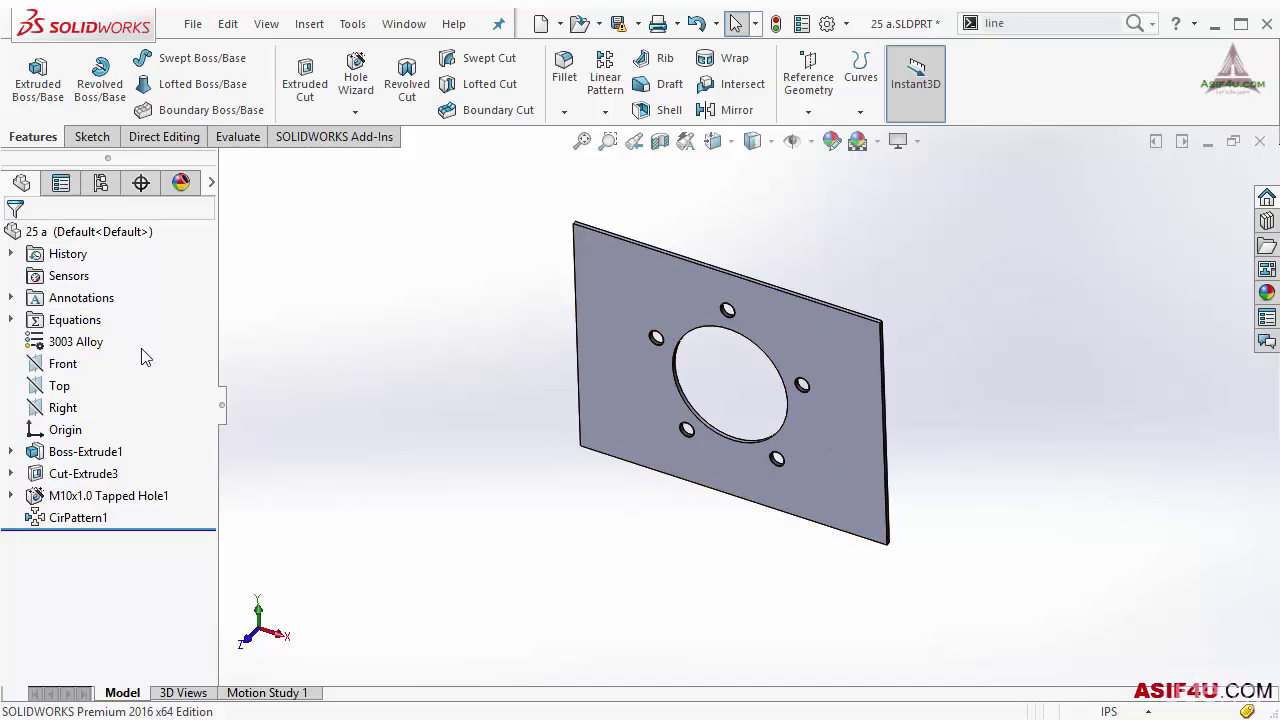
left_click(11, 320)
left_click(11, 320)
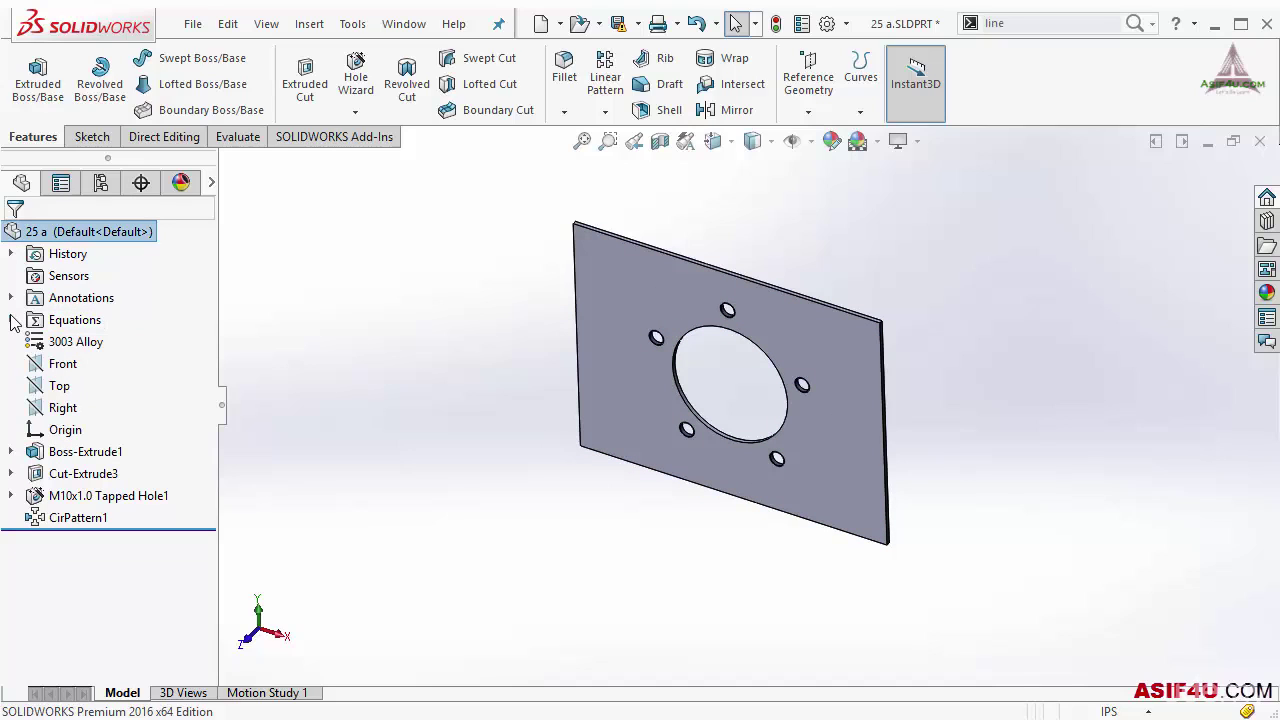
left_click(9, 299)
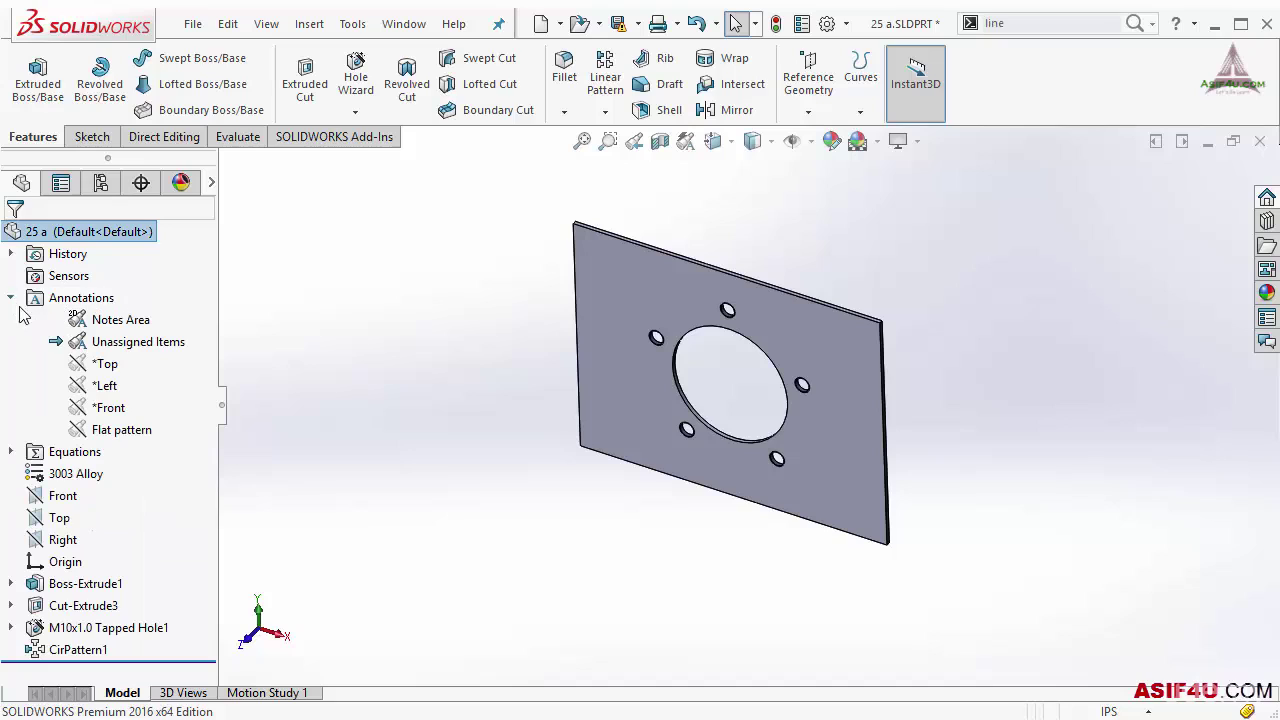
left_click(9, 299)
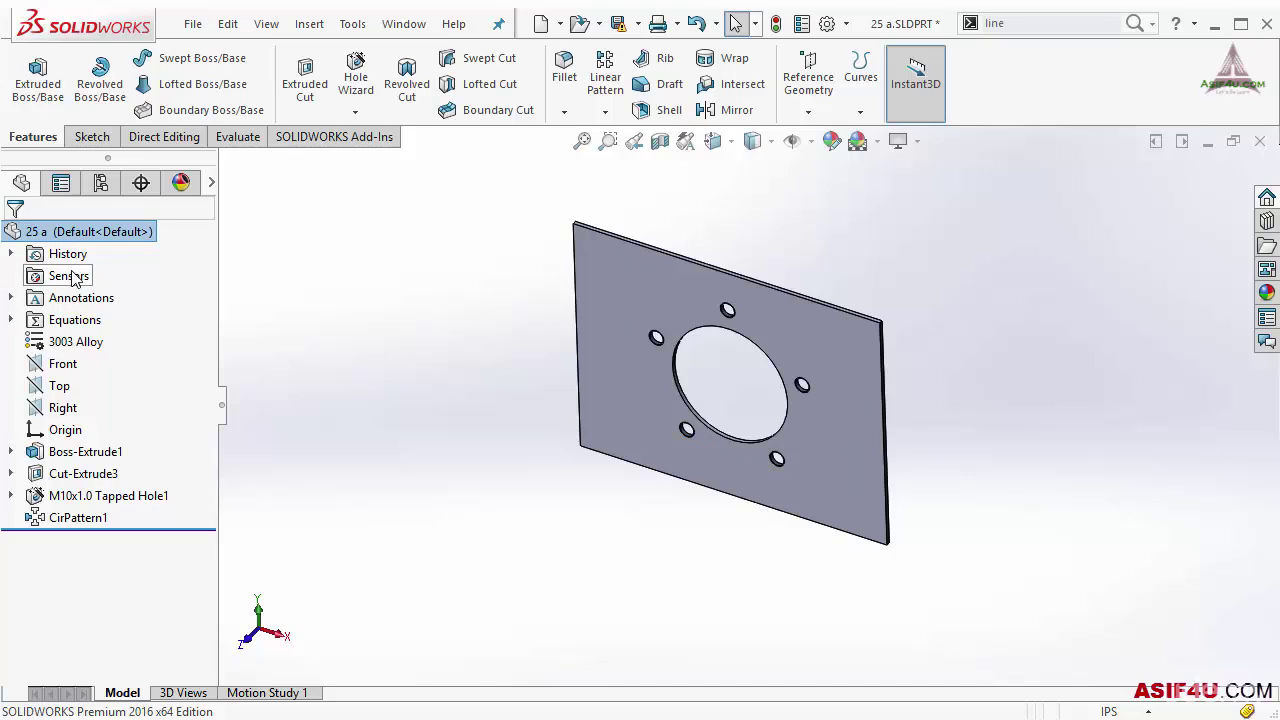
- In System Options > FeatureManager, keep Solid Bodies at Automatic, set Sensors to Automatic, and apply
left_click(846, 24)
left_click(858, 52)
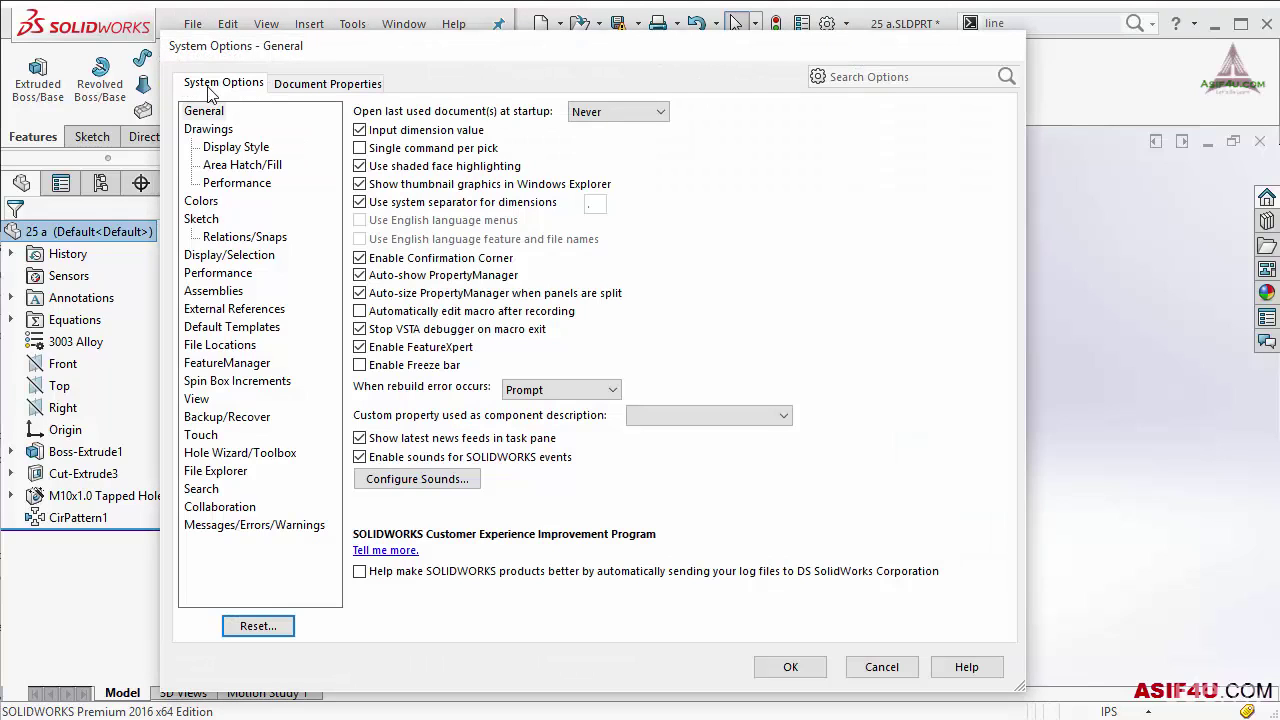
left_click(235, 365)
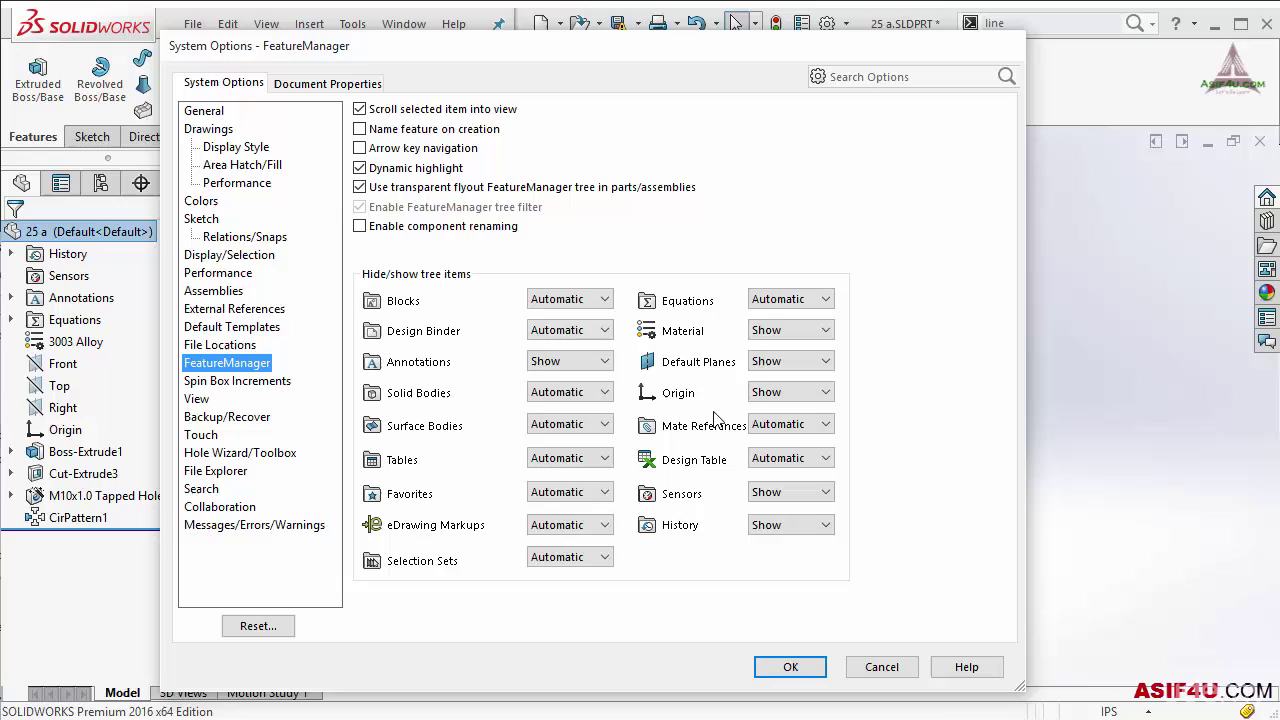
left_click(605, 392)
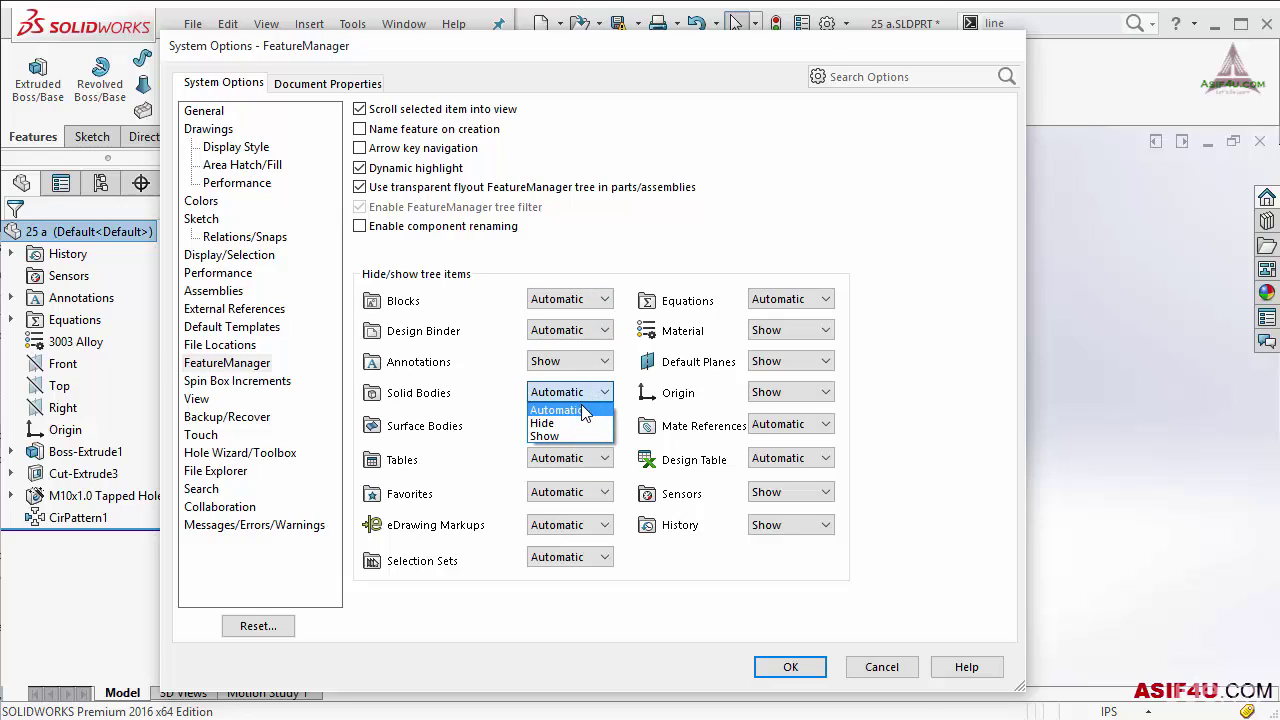
left_click(699, 583)
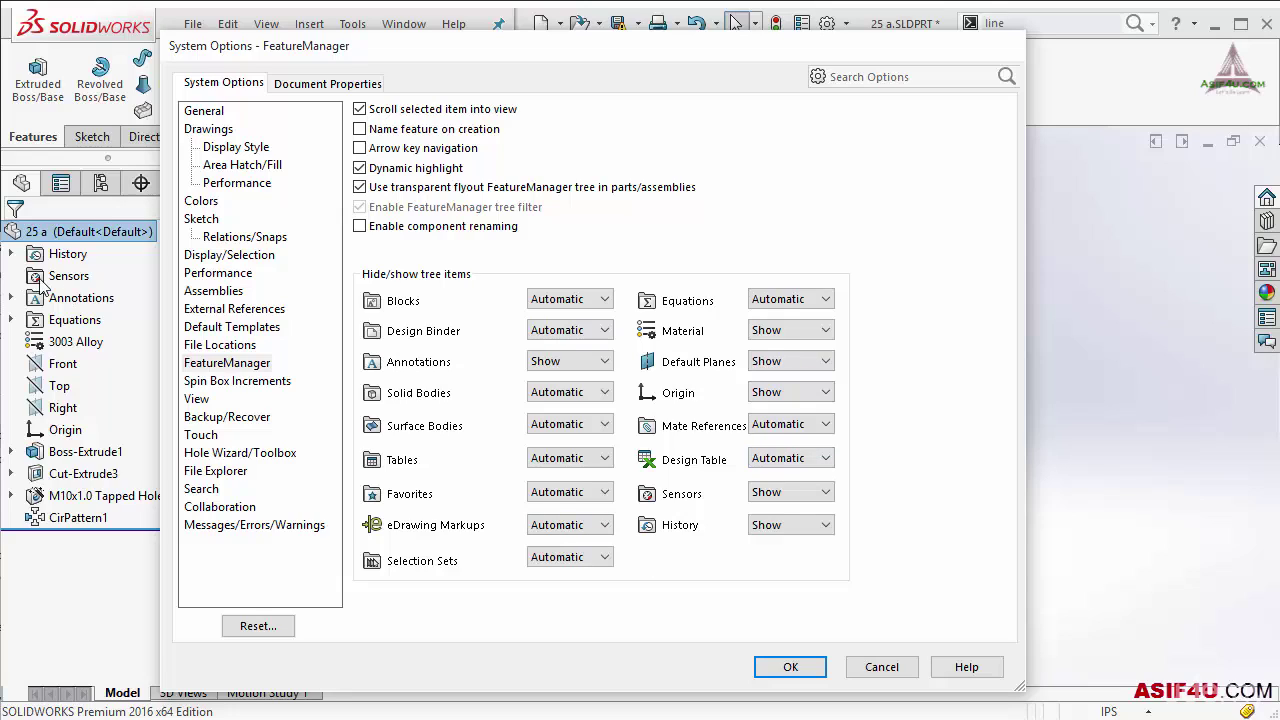
left_click(815, 495)
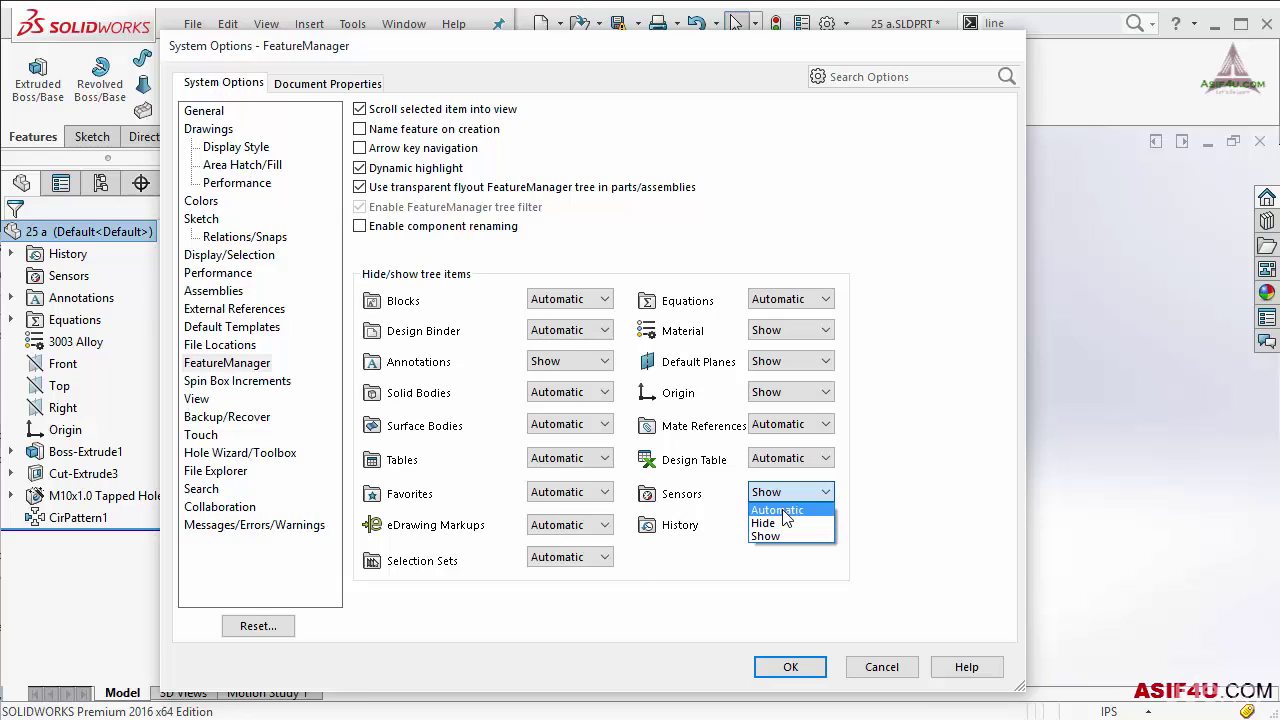
left_click(784, 511)
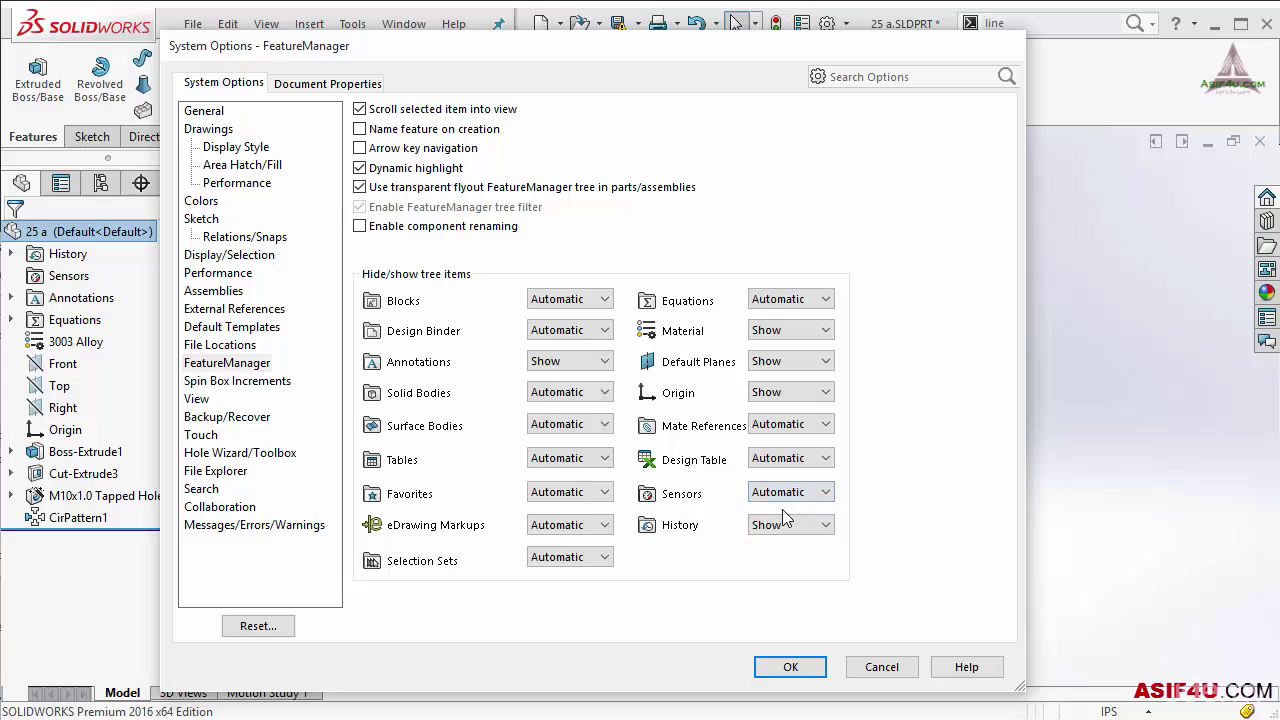
left_click(799, 671)
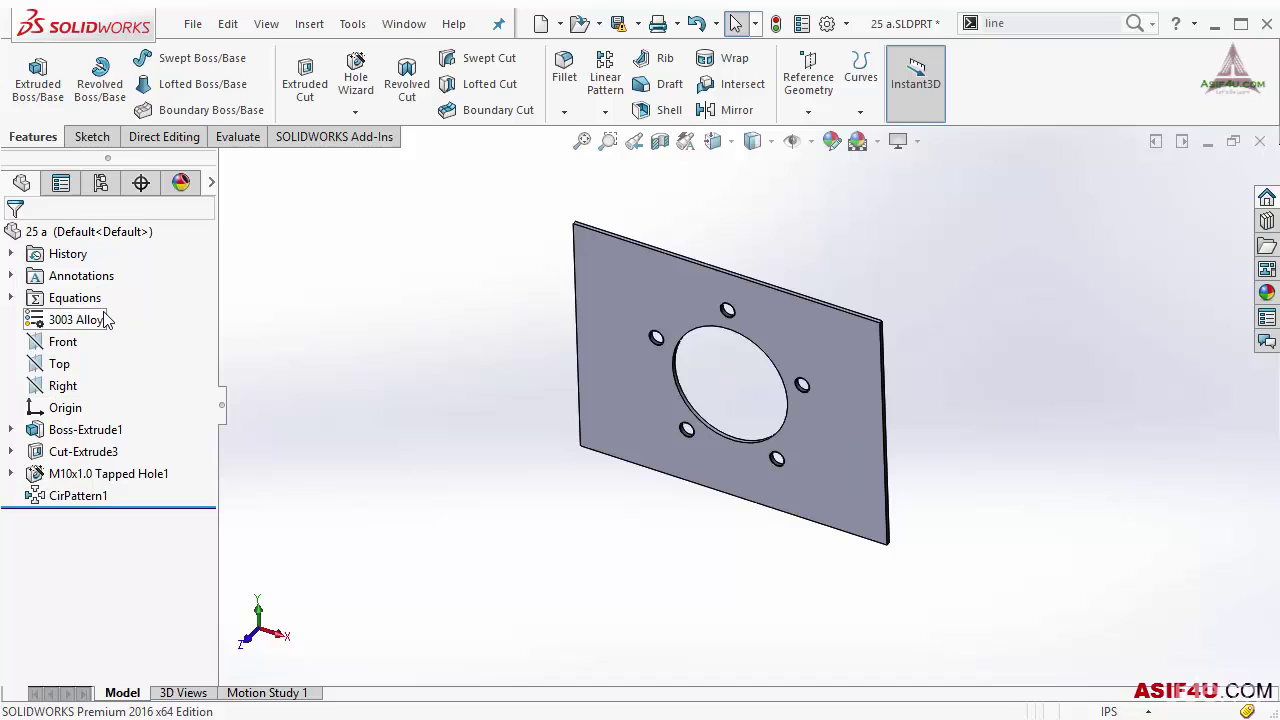
- Show the Front plane from its tree shortcut menu, then hide it again
right_click(58, 343)
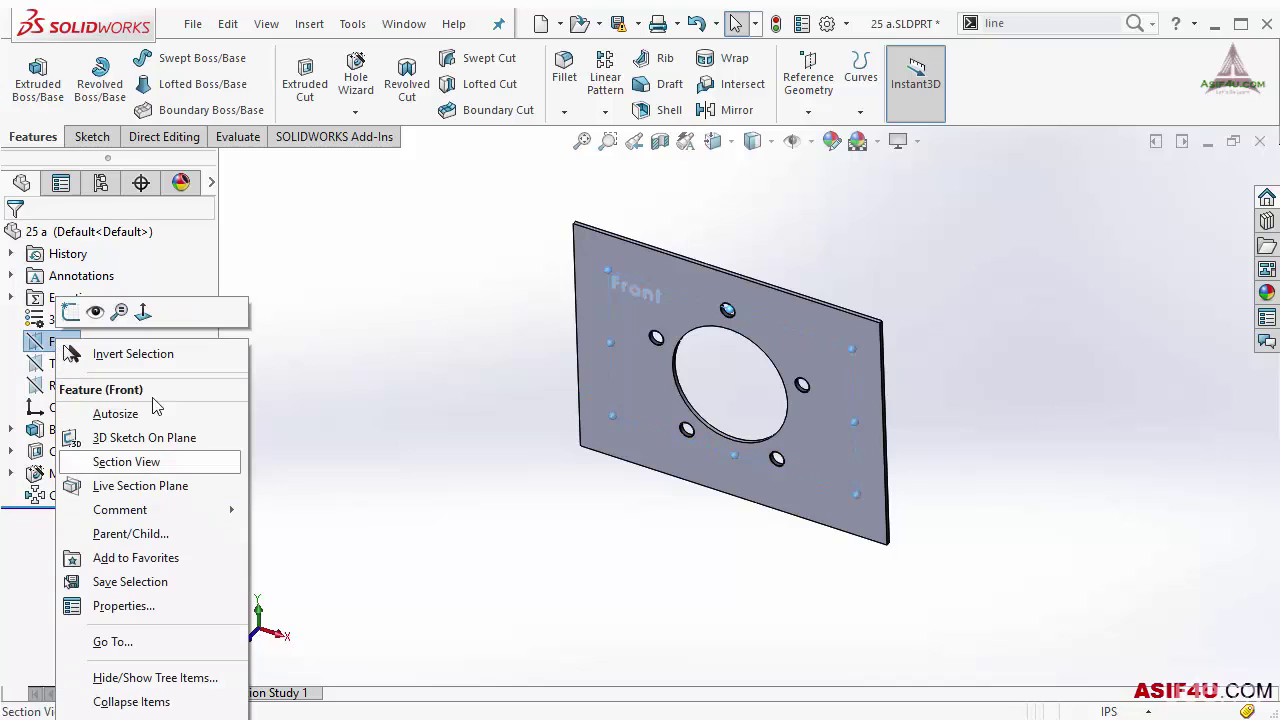
left_click(382, 359)
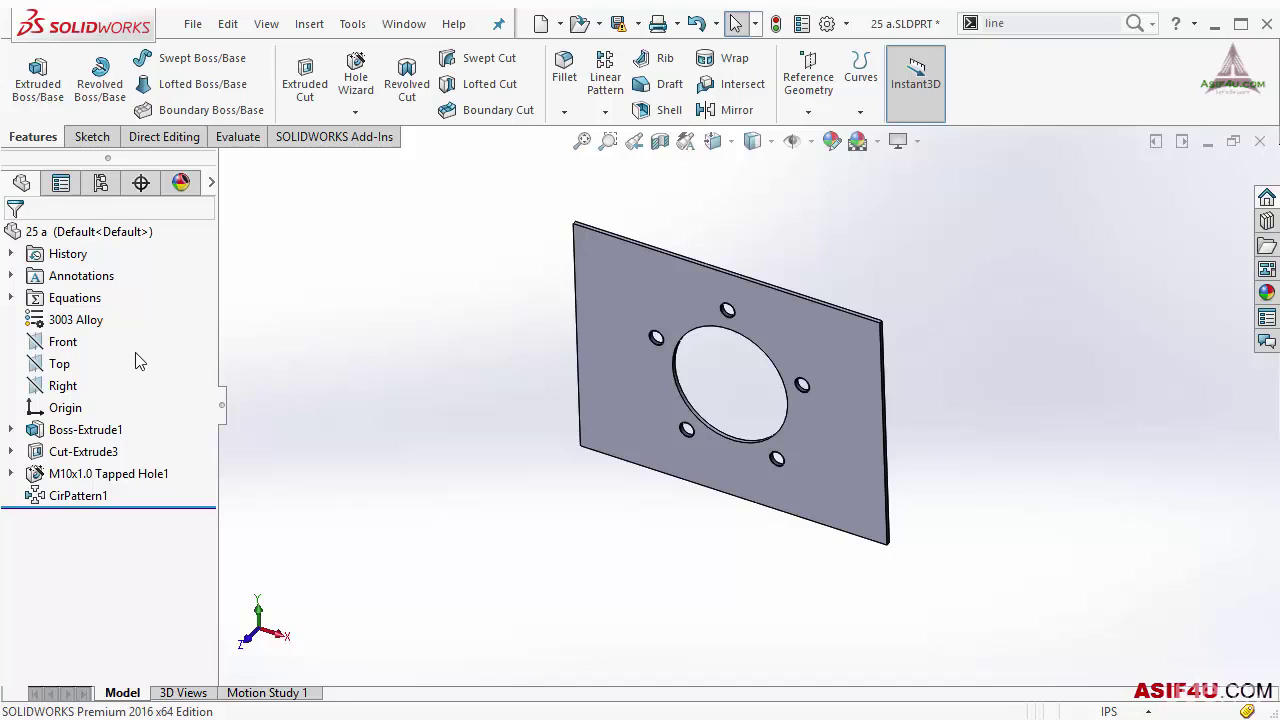
right_click(70, 348)
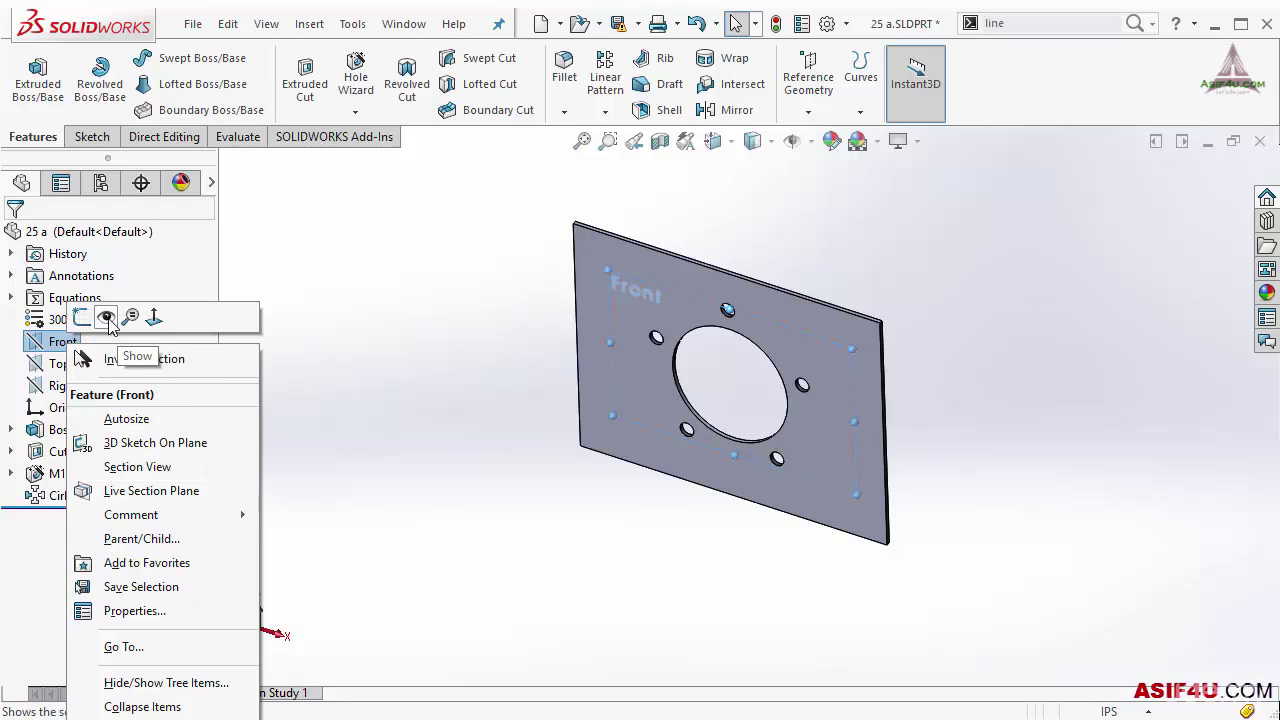
left_click(108, 318)
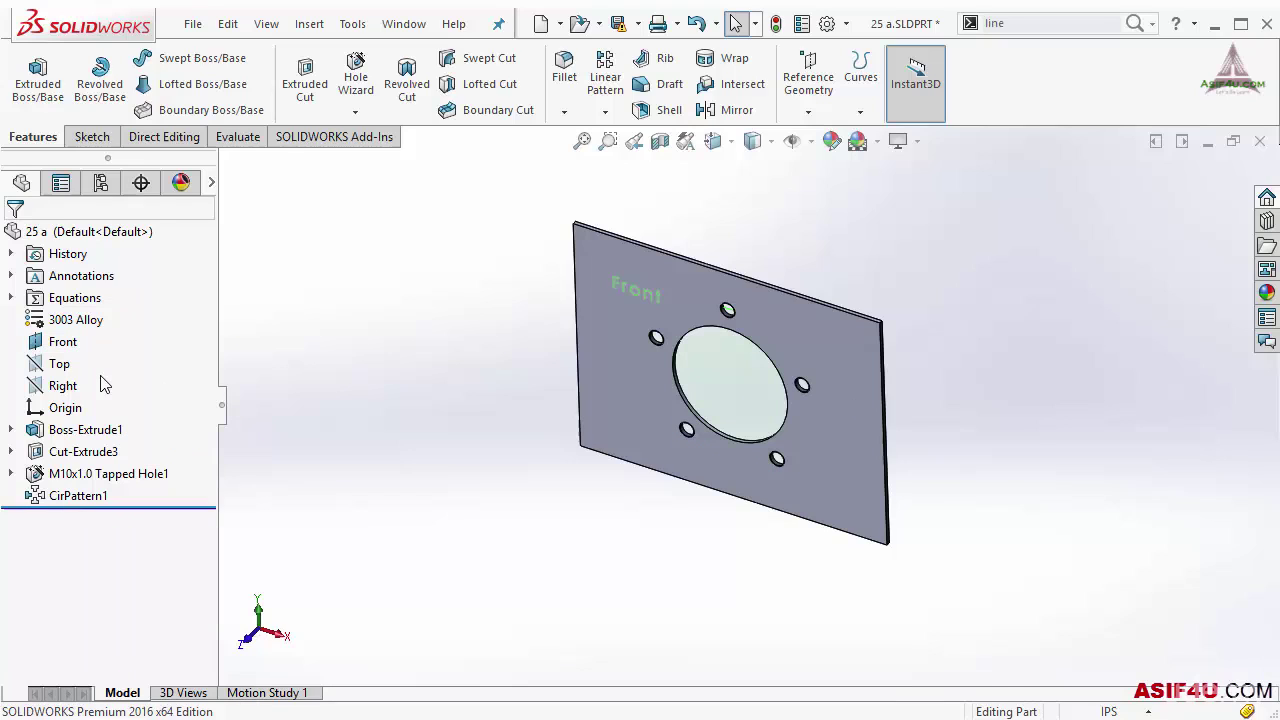
right_click(70, 343)
left_click(99, 311)
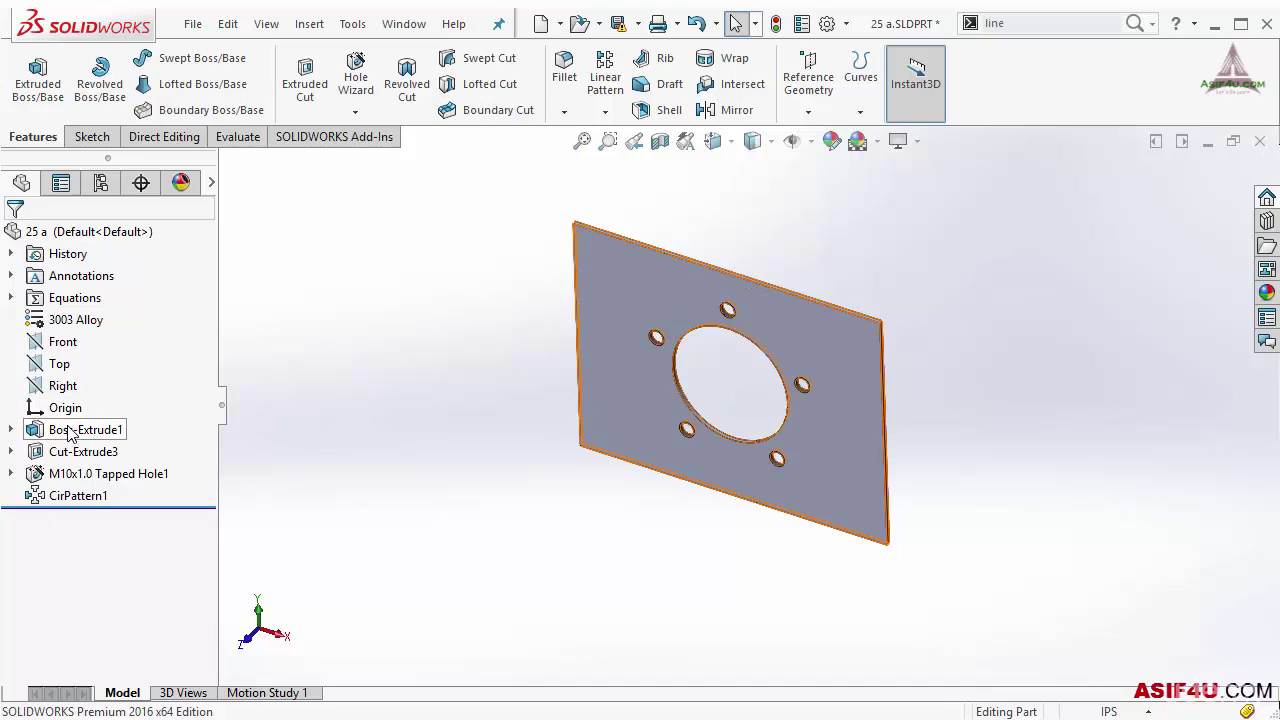
left_click(193, 23)
left_click(214, 51)
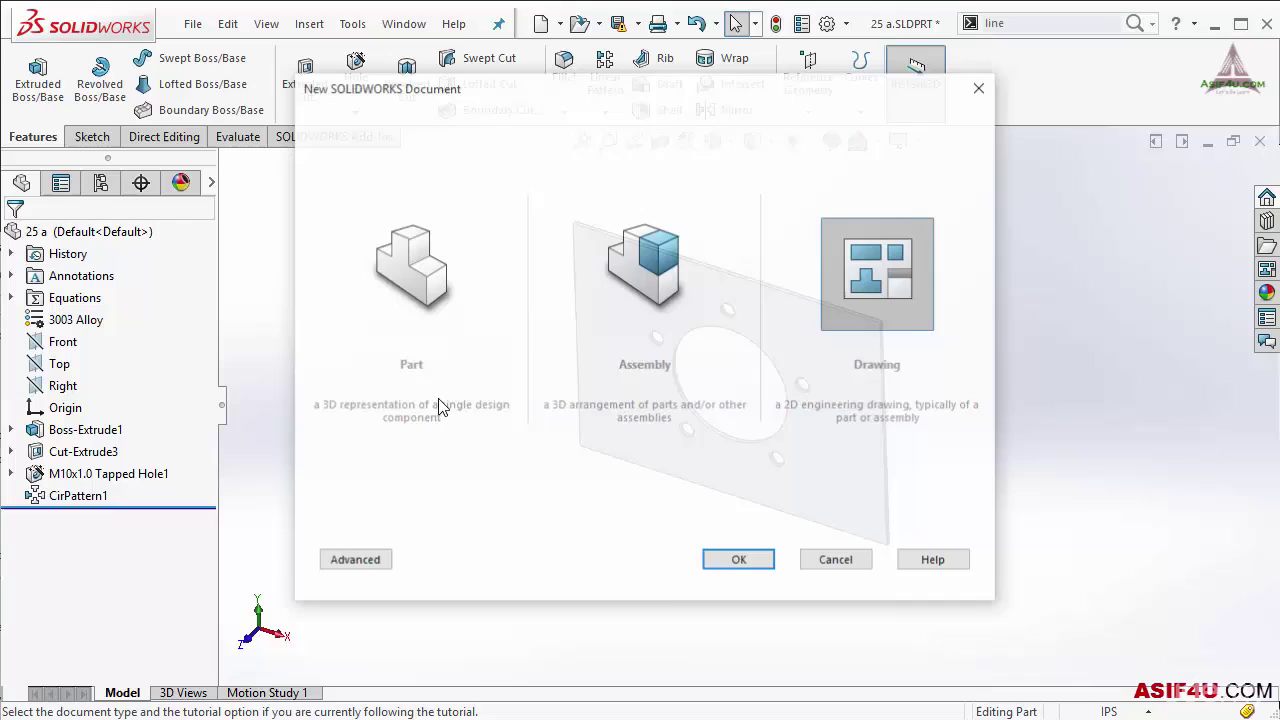
left_click(442, 300)
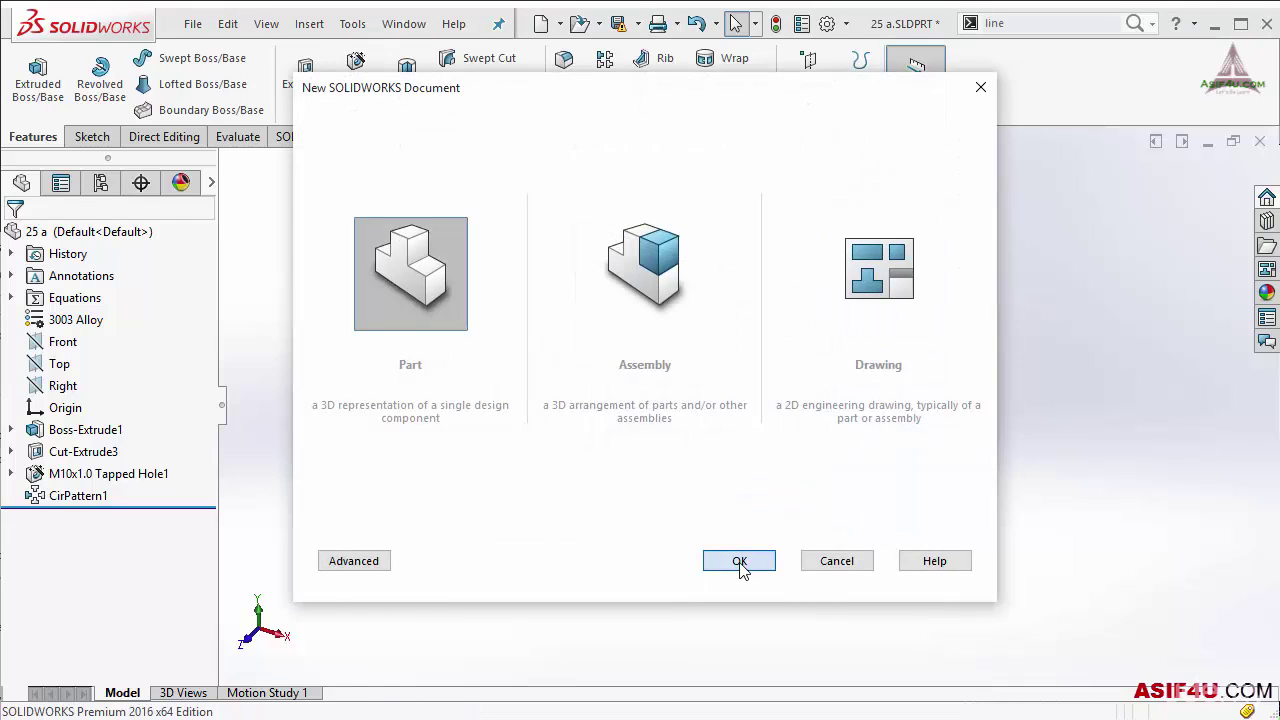
left_click(739, 561)
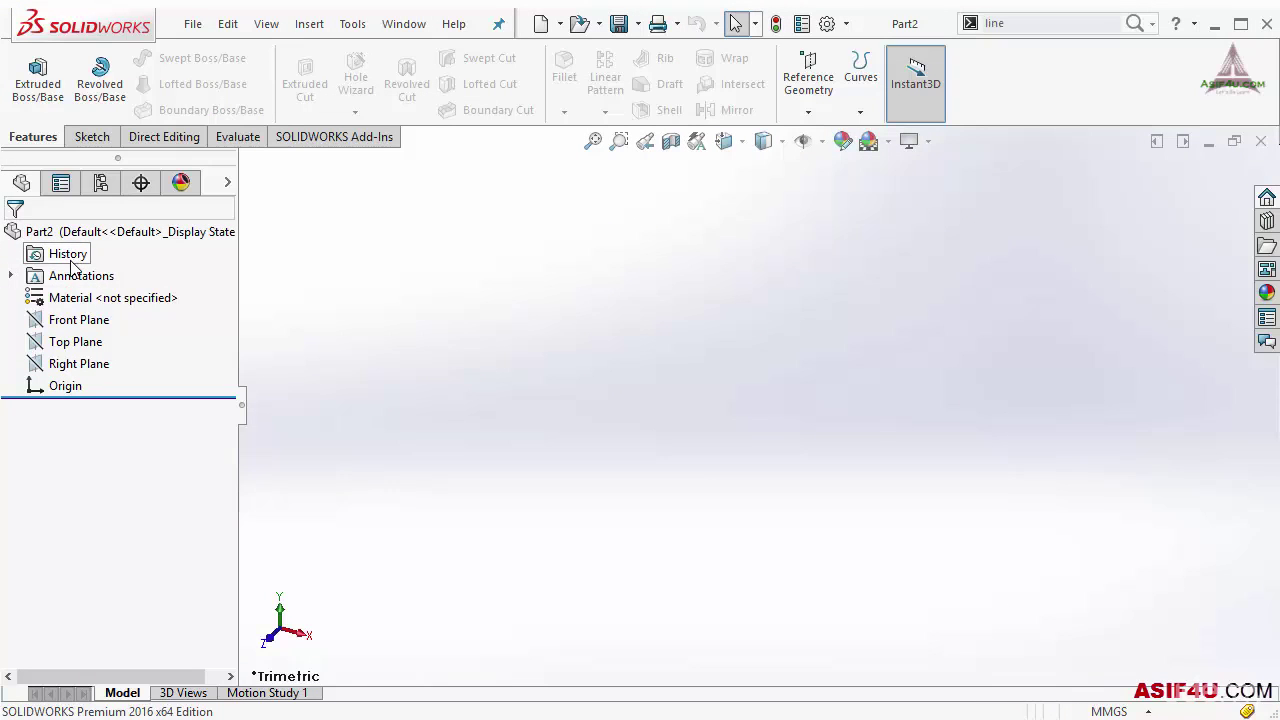
left_click(75, 297)
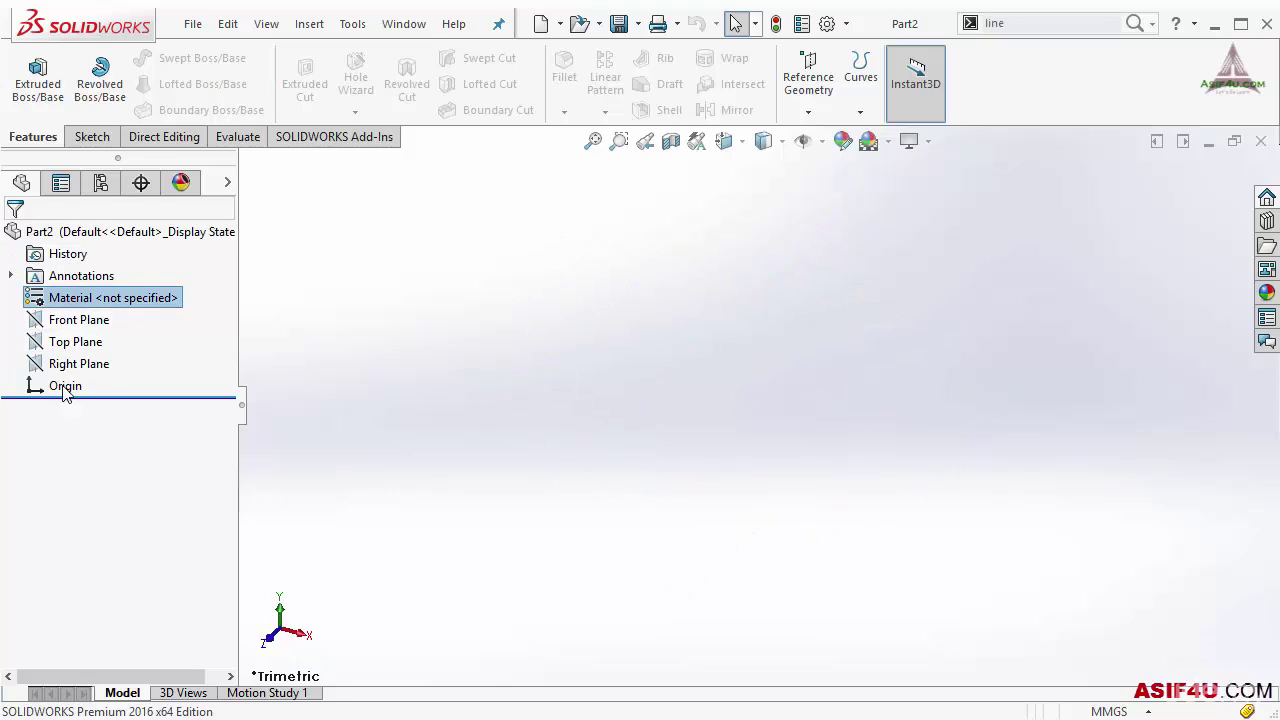
left_click(406, 318)
left_click(110, 140)
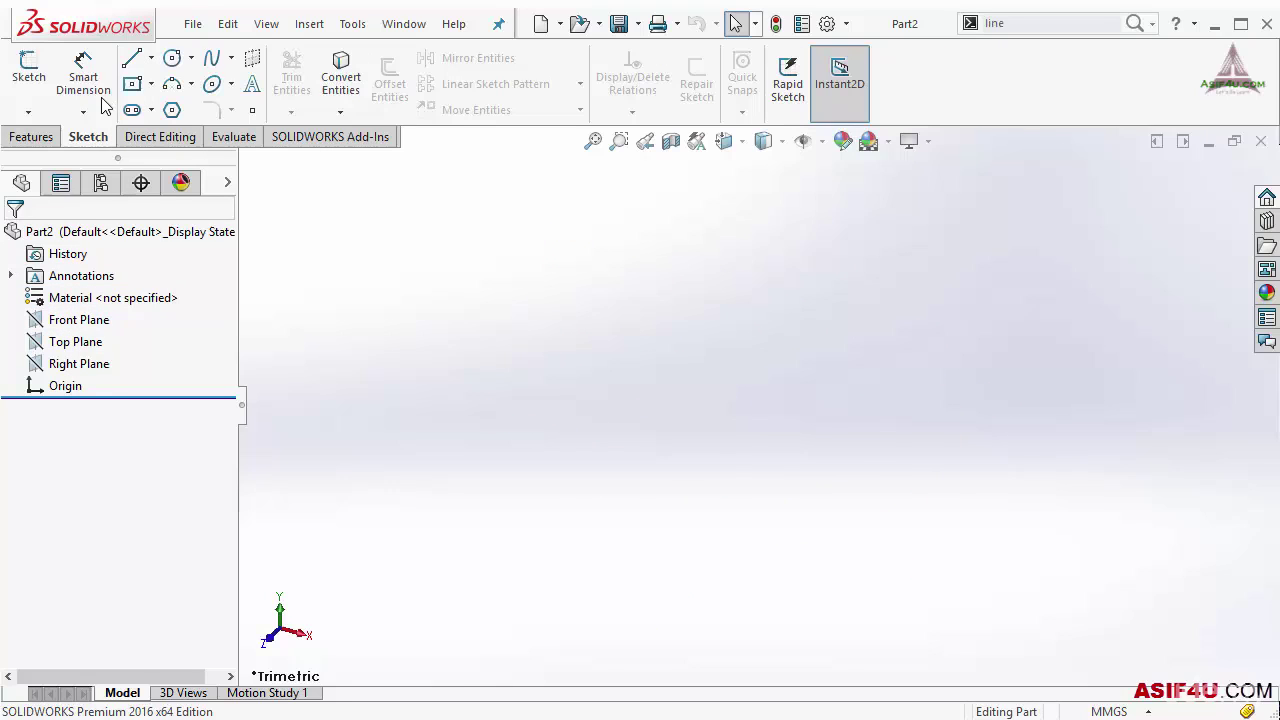
left_click(29, 72)
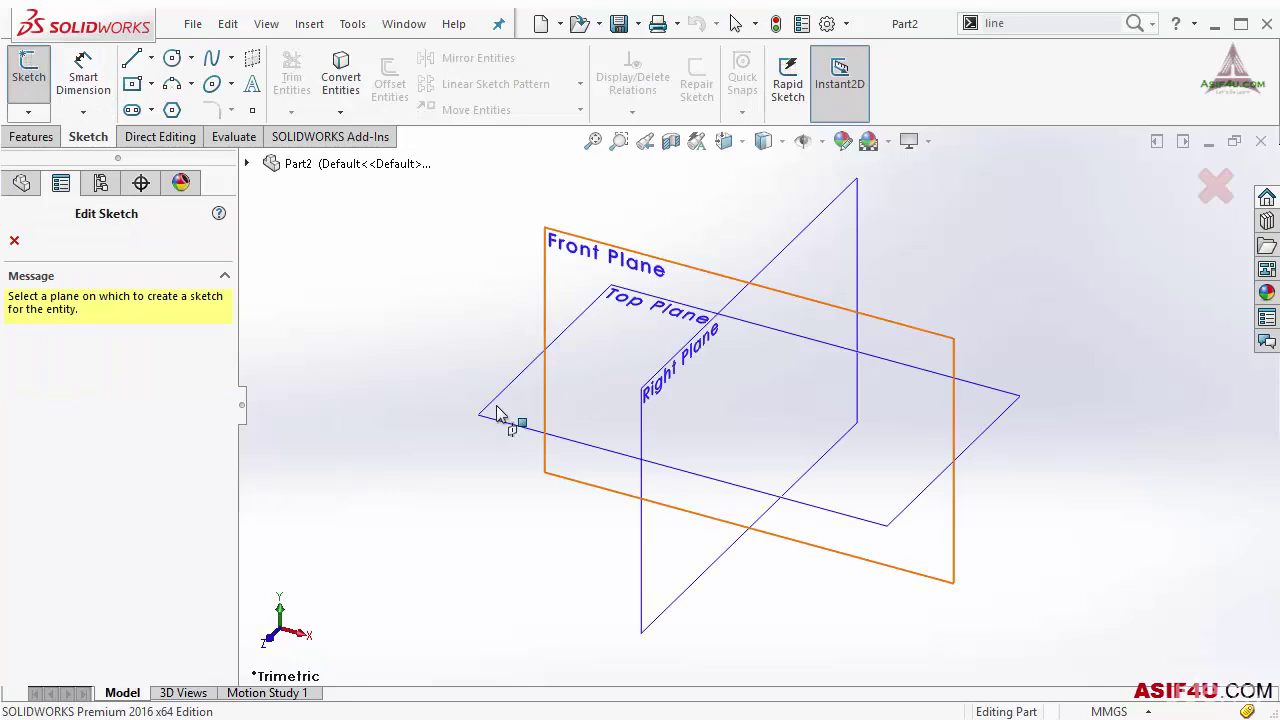
left_click(555, 243)
left_click(131, 83)
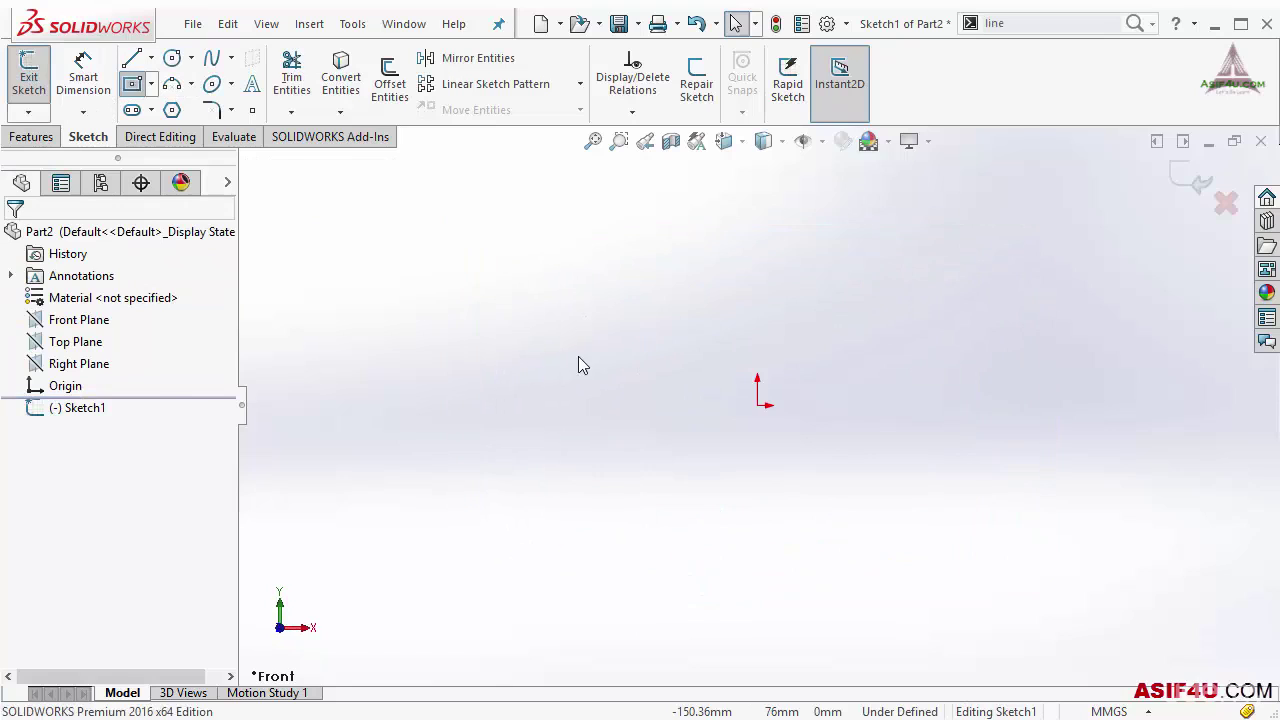
left_click(578, 355)
left_click(766, 476)
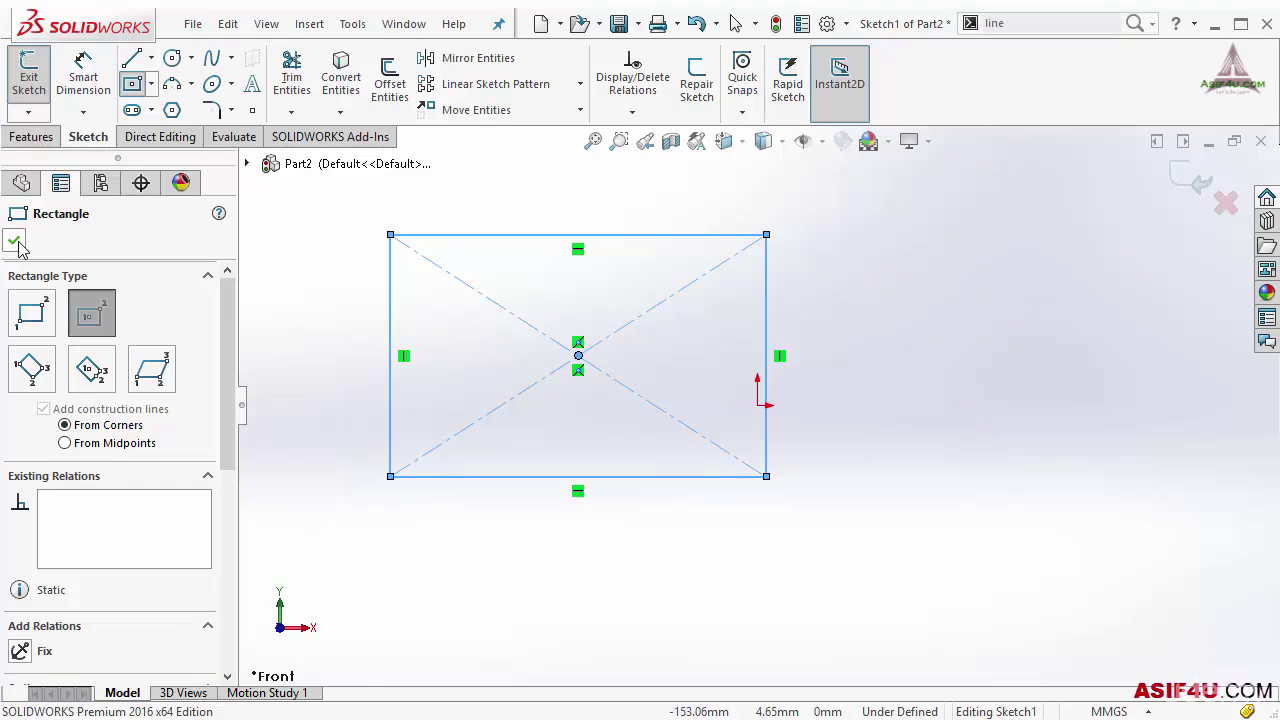
left_click(14, 240)
left_click(1176, 175)
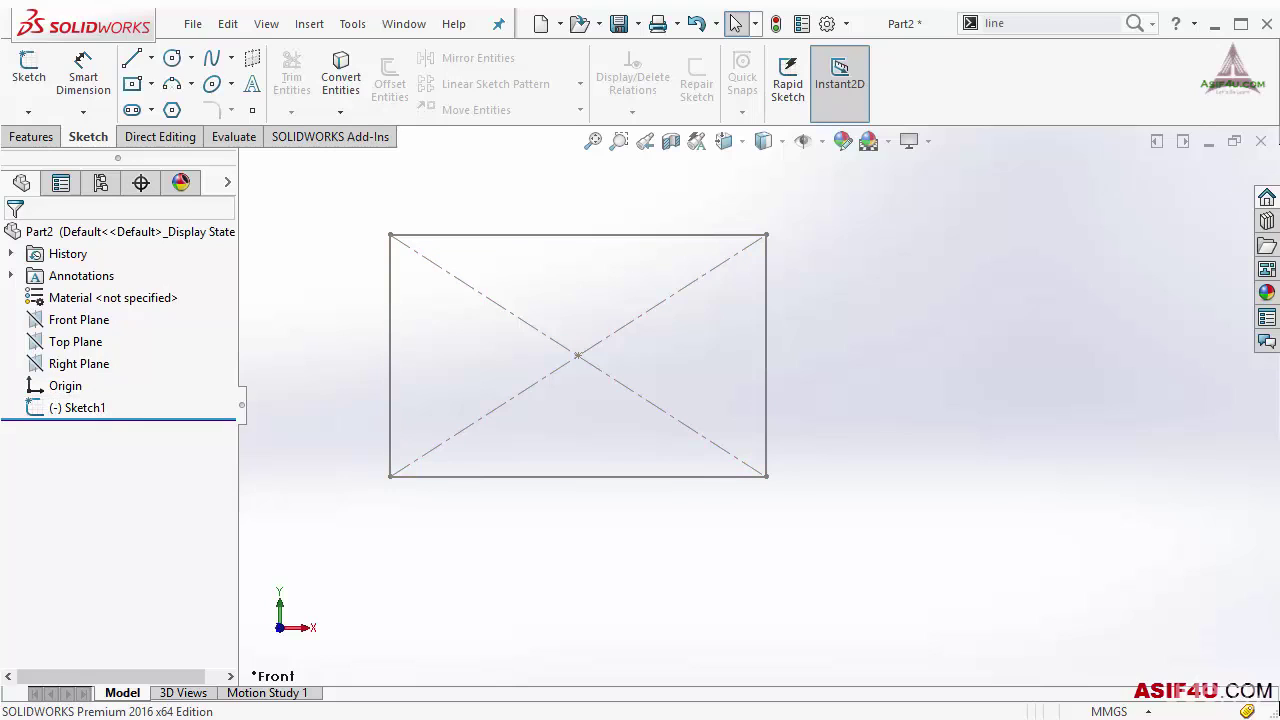
left_click(1260, 141)
left_click(583, 566)
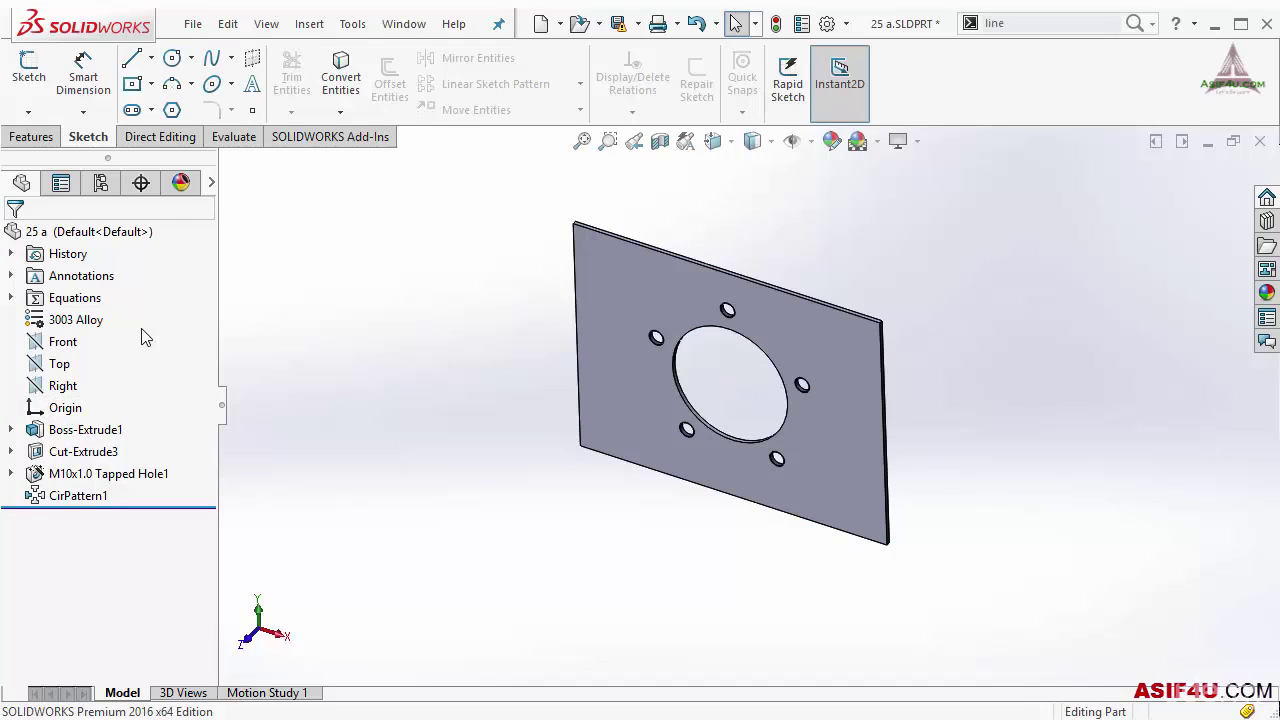
- View the PropertyManager and ConfigurationManager tabs, return to the FeatureManager tree, and list open documents
left_click(60, 182)
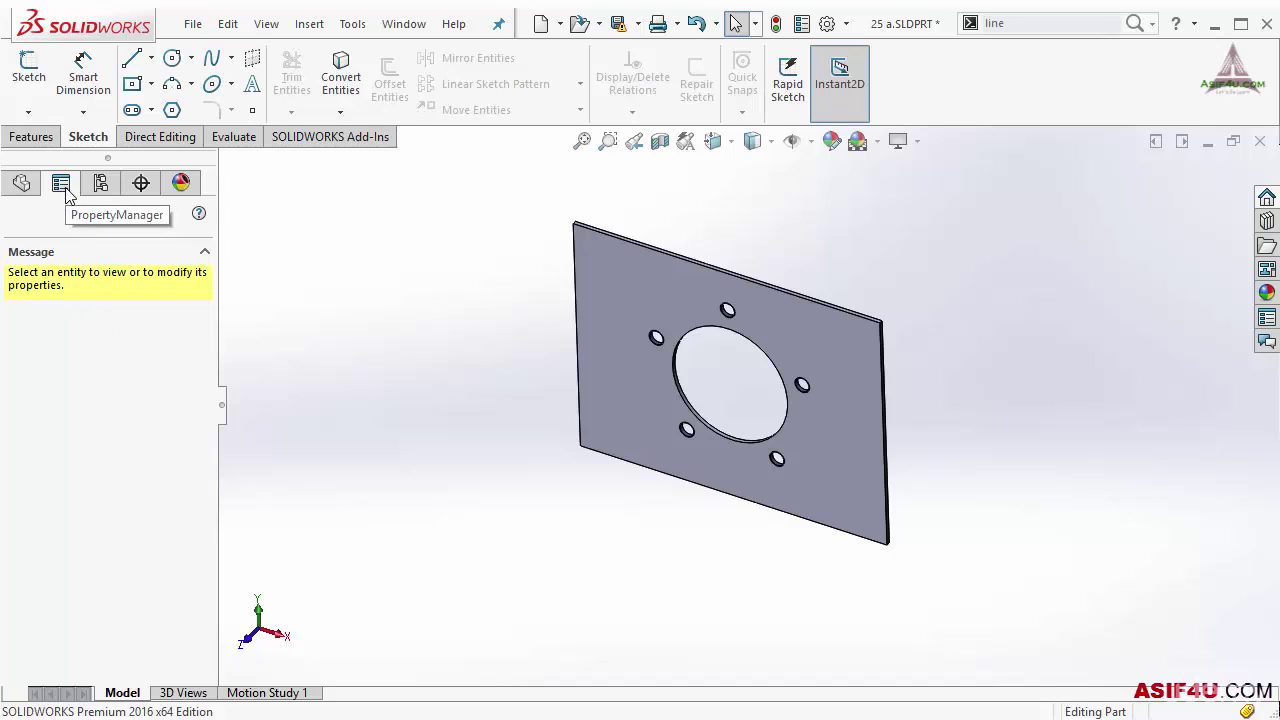
left_click(100, 185)
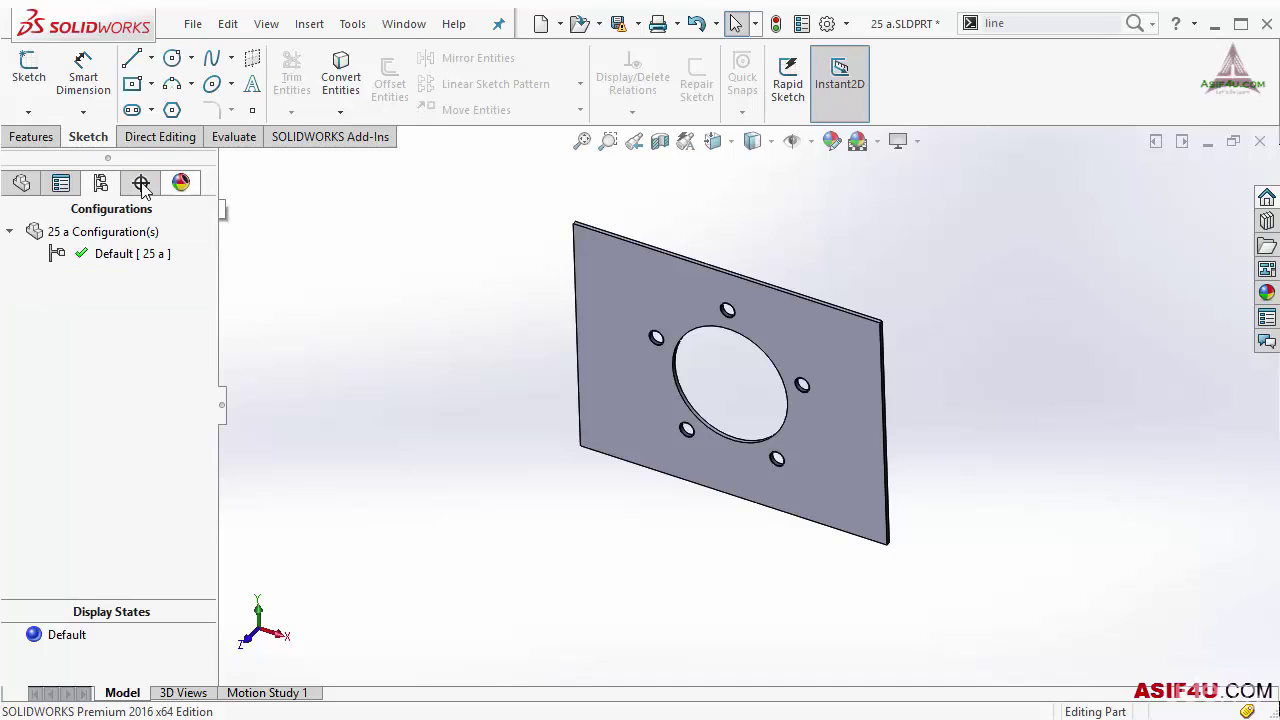
left_click(21, 183)
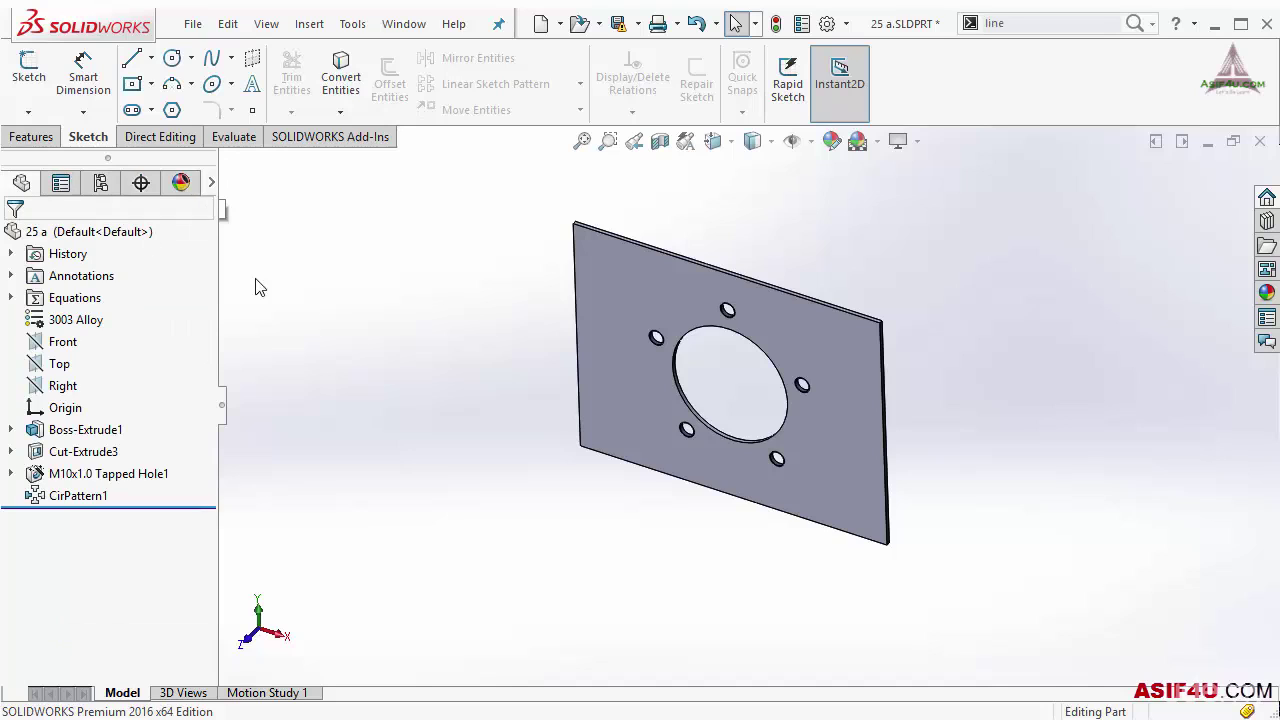
left_click(404, 24)
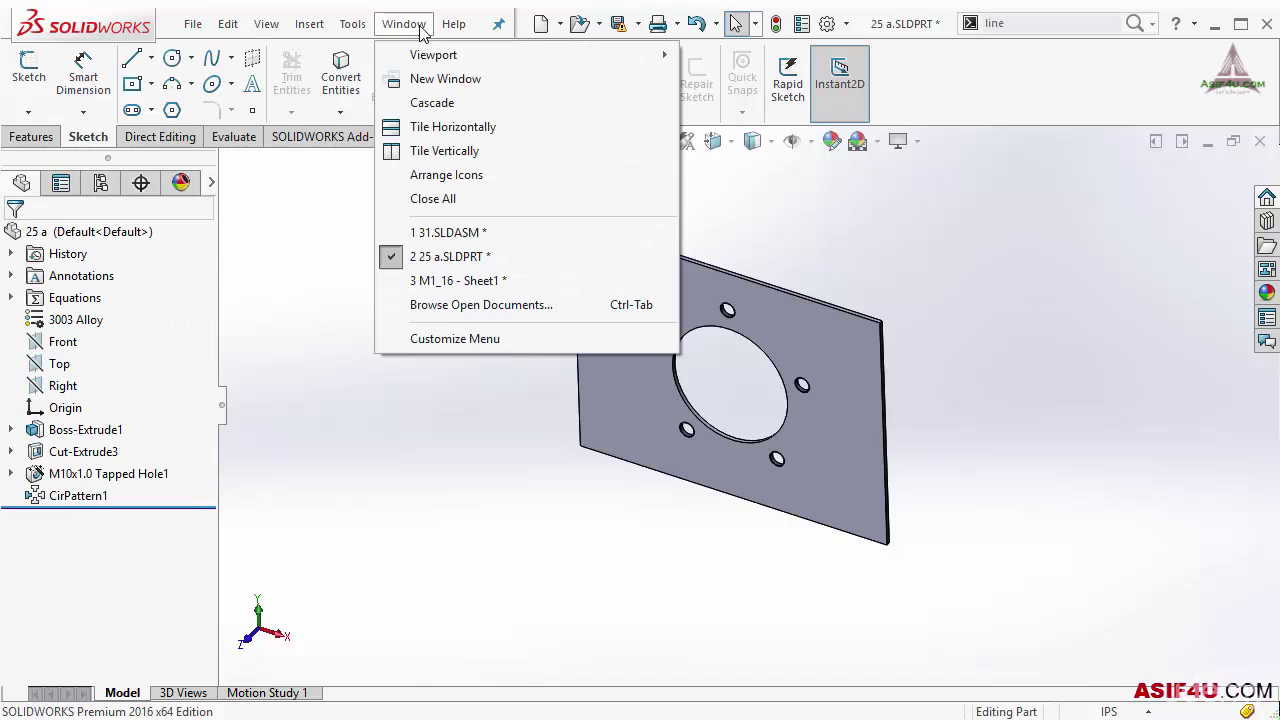
- Switch to 31.SLDASM, select components 25 a<1> and 25 b<2> in the tree, then deselect
left_click(440, 236)
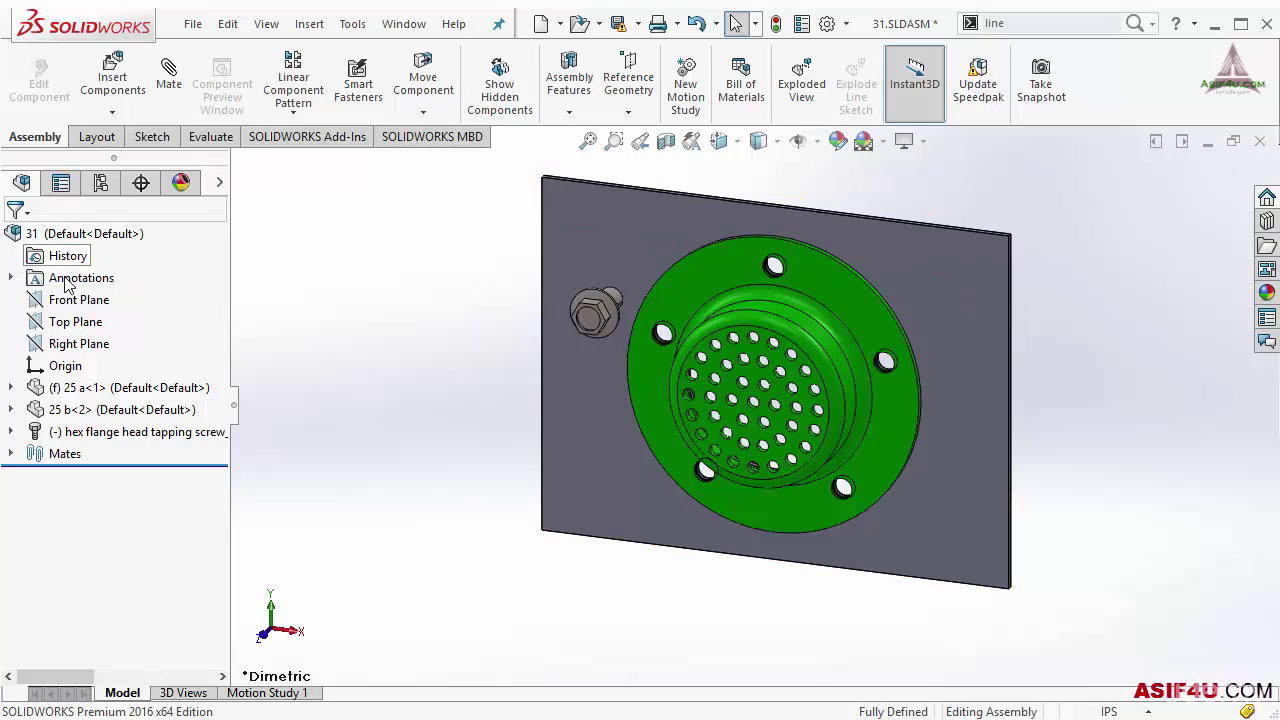
left_click(97, 390)
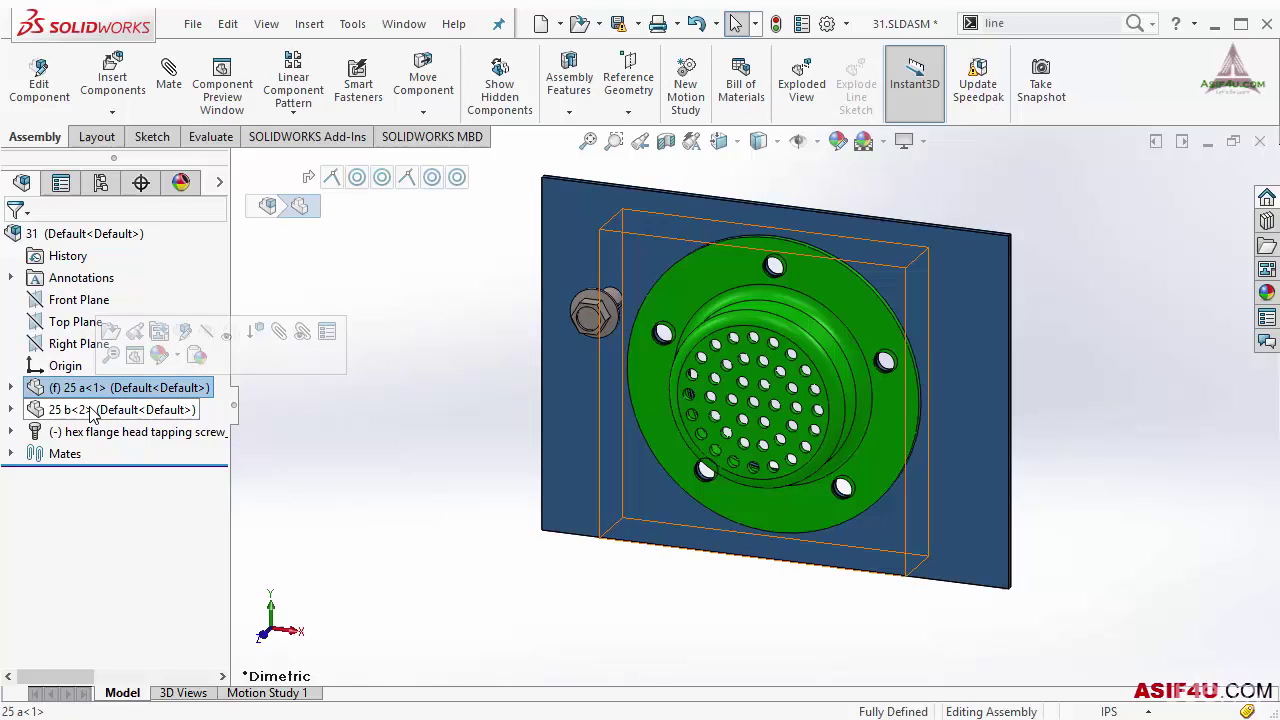
left_click(90, 411)
left_click(406, 490)
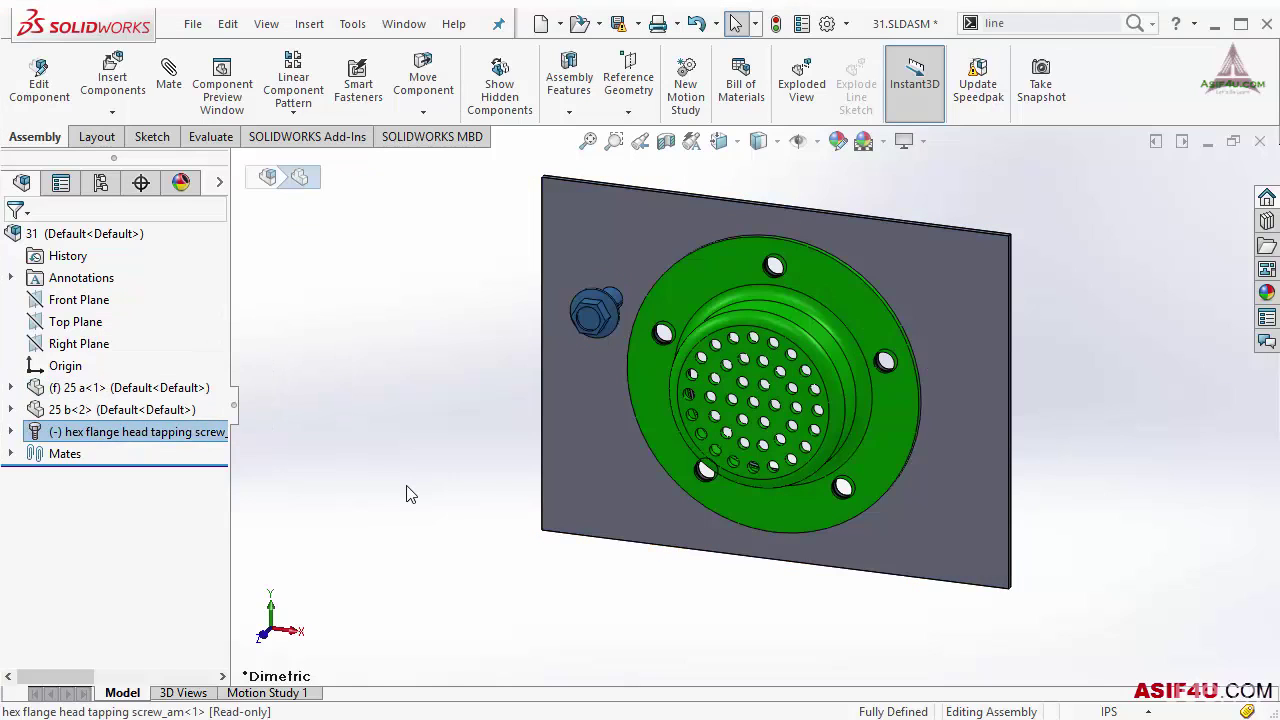